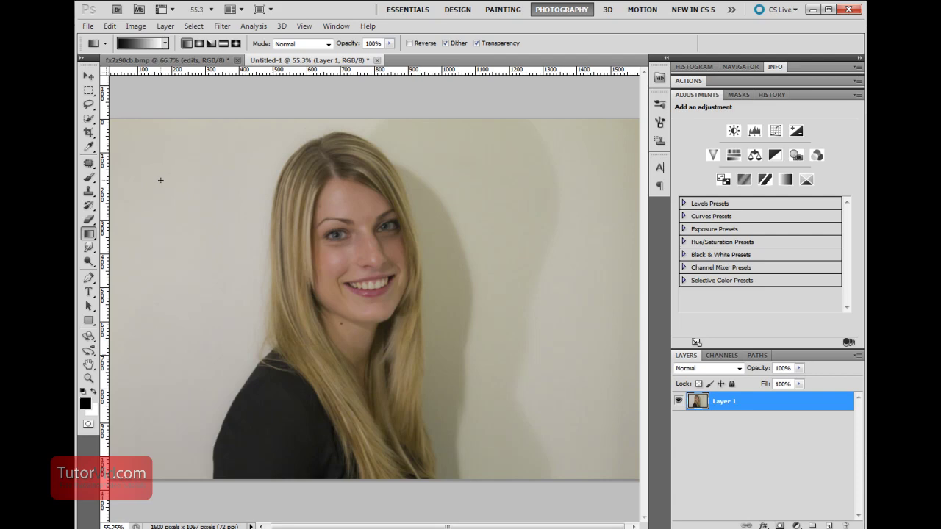
# Step: Select the wall behind the woman across the whole photo with the Quick Selection tool
pyautogui.press('w')
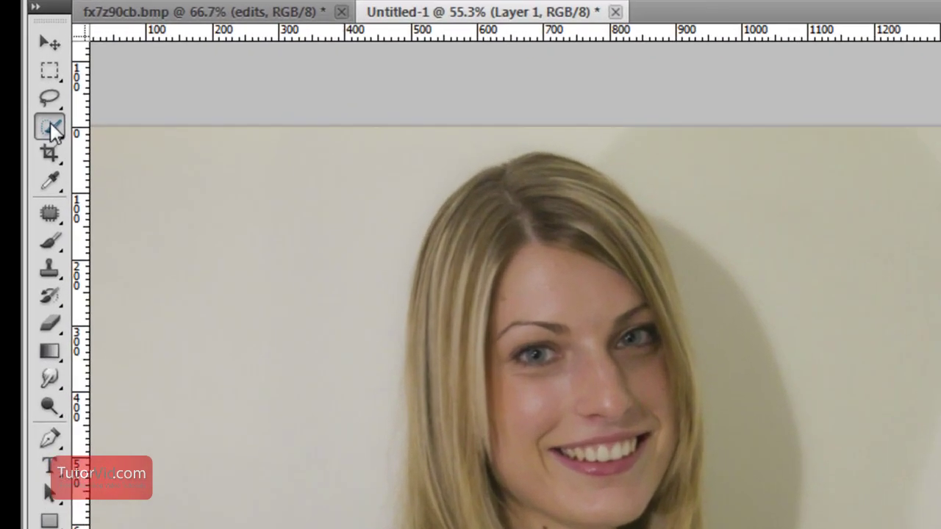
pyautogui.click(88, 117)
pyautogui.click(147, 125)
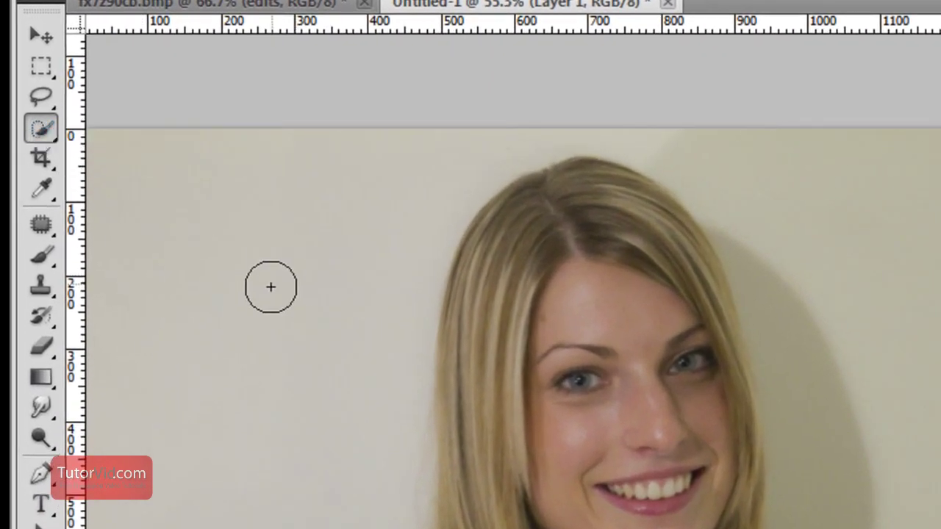
pyautogui.moveTo(278, 296)
pyautogui.mouseDown()
pyautogui.moveTo(333, 186)
pyautogui.moveTo(325, 187)
pyautogui.moveTo(361, 165)
pyautogui.moveTo(532, 126)
pyautogui.moveTo(779, 148)
pyautogui.moveTo(905, 234)
pyautogui.moveTo(725, 317)
pyautogui.mouseUp()
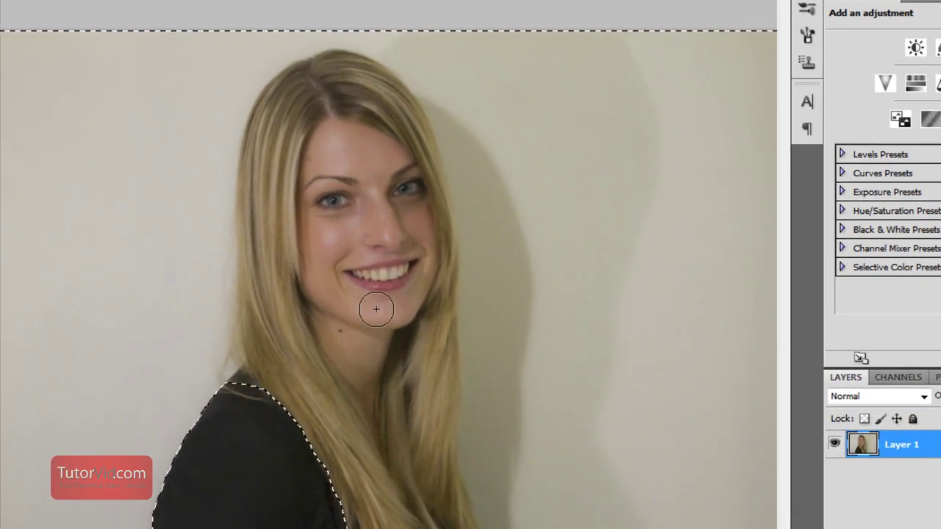
# Step: Subtract the woman's face, neck and hair from the selection so that only the background stays selected
pyautogui.press('alt')
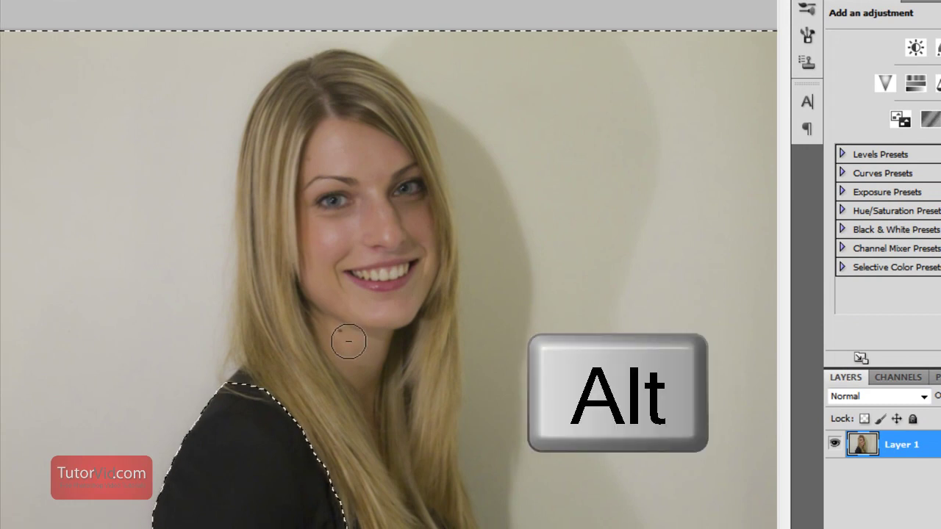
pyautogui.moveTo(348, 342)
pyautogui.mouseDown()
pyautogui.moveTo(313, 353)
pyautogui.moveTo(279, 412)
pyautogui.moveTo(340, 430)
pyautogui.moveTo(384, 498)
pyautogui.moveTo(393, 445)
pyautogui.moveTo(342, 136)
pyautogui.moveTo(321, 100)
pyautogui.moveTo(296, 178)
pyautogui.moveTo(270, 200)
pyautogui.moveTo(252, 168)
pyautogui.moveTo(247, 197)
pyautogui.moveTo(272, 159)
pyautogui.moveTo(269, 139)
pyautogui.moveTo(255, 182)
pyautogui.moveTo(255, 270)
pyautogui.mouseUp()
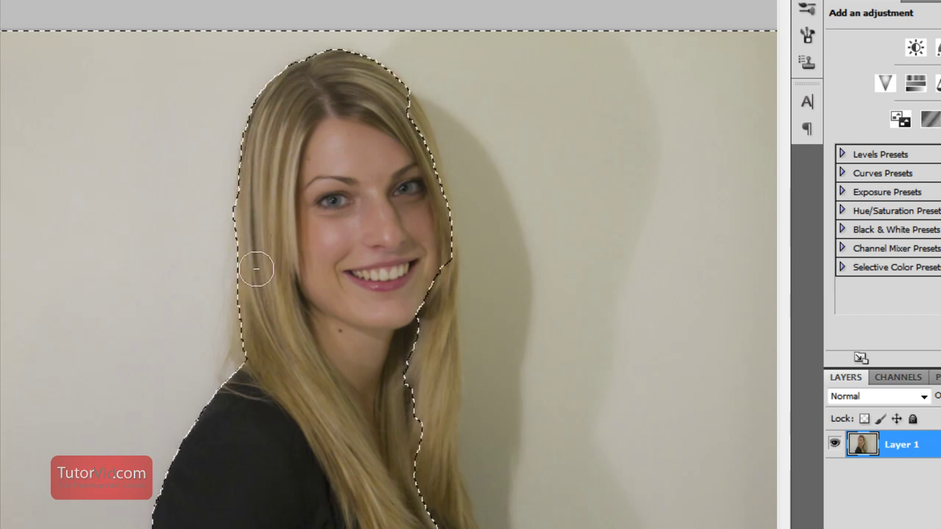
pyautogui.moveTo(426, 297)
pyautogui.mouseDown()
pyautogui.moveTo(432, 415)
pyautogui.moveTo(405, 404)
pyautogui.moveTo(414, 280)
pyautogui.moveTo(396, 167)
pyautogui.moveTo(428, 297)
pyautogui.moveTo(430, 281)
pyautogui.moveTo(426, 256)
pyautogui.moveTo(419, 303)
pyautogui.moveTo(449, 525)
pyautogui.moveTo(432, 506)
pyautogui.moveTo(468, 423)
pyautogui.moveTo(487, 404)
pyautogui.moveTo(499, 451)
pyautogui.mouseUp()
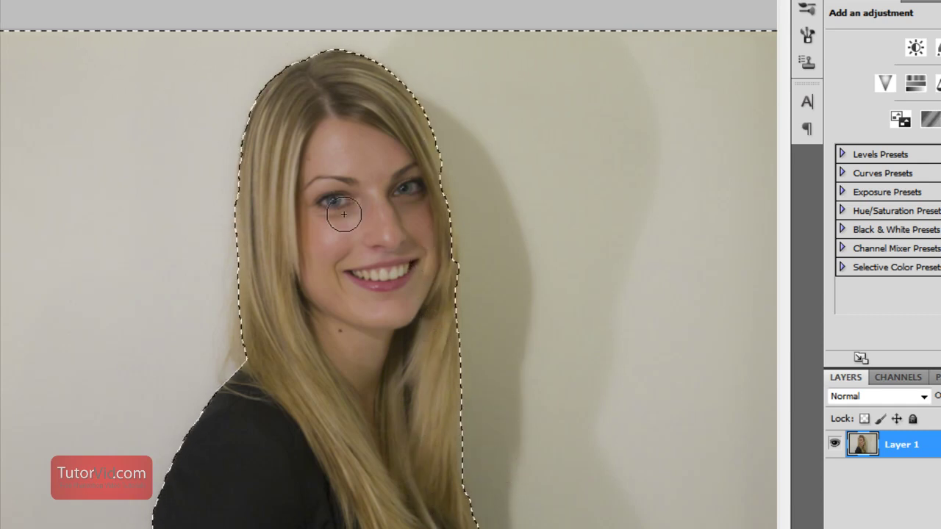
# Step: Start Refine Edge on the selection and brush at size 35 along the hair outline on the shadowed side of the wall
pyautogui.press('z')
pyautogui.moveTo(355, 184)
pyautogui.mouseDown()
pyautogui.moveTo(414, 173)
pyautogui.moveTo(517, 179)
pyautogui.mouseUp()
pyautogui.press('w')
pyautogui.press('space')
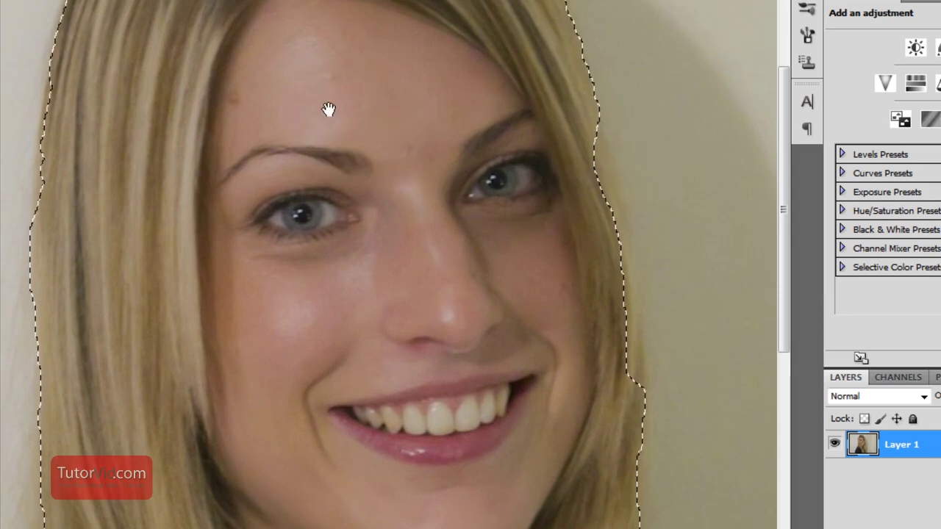
pyautogui.moveTo(328, 109); pyautogui.dragTo(418, 237)
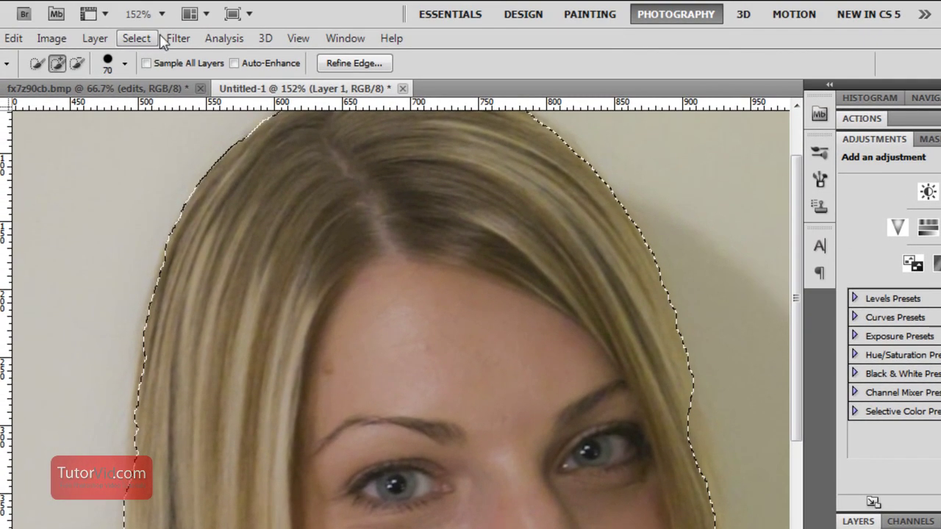
pyautogui.click(141, 39)
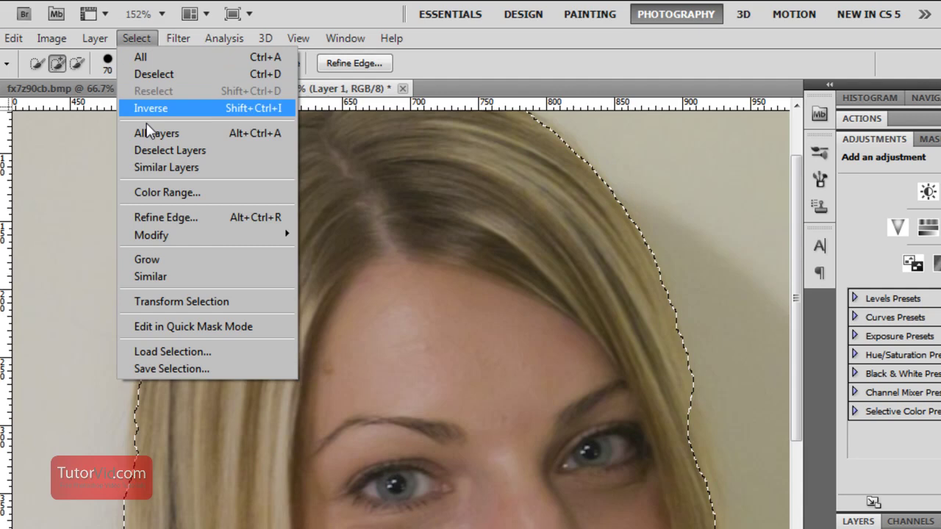
pyautogui.click(237, 217)
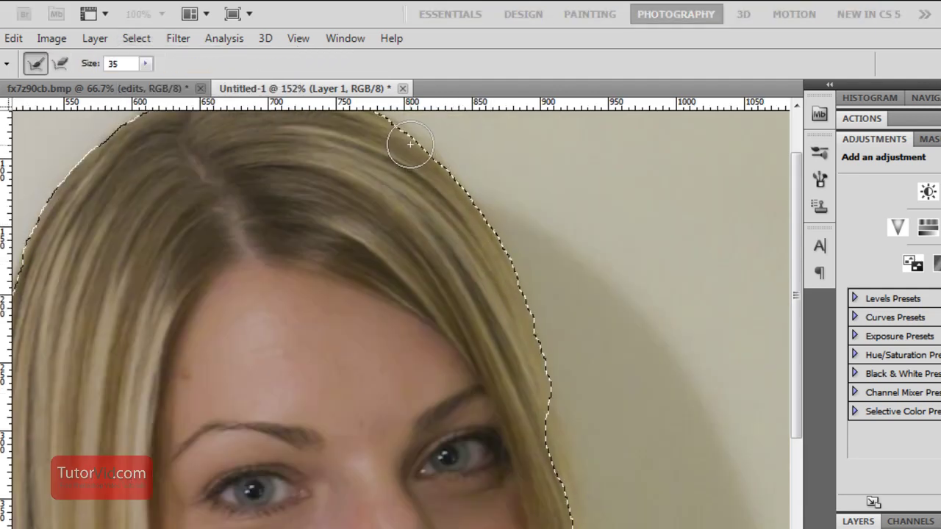
pyautogui.moveTo(410, 144)
pyautogui.mouseDown()
pyautogui.moveTo(490, 242)
pyautogui.moveTo(512, 301)
pyautogui.mouseUp()
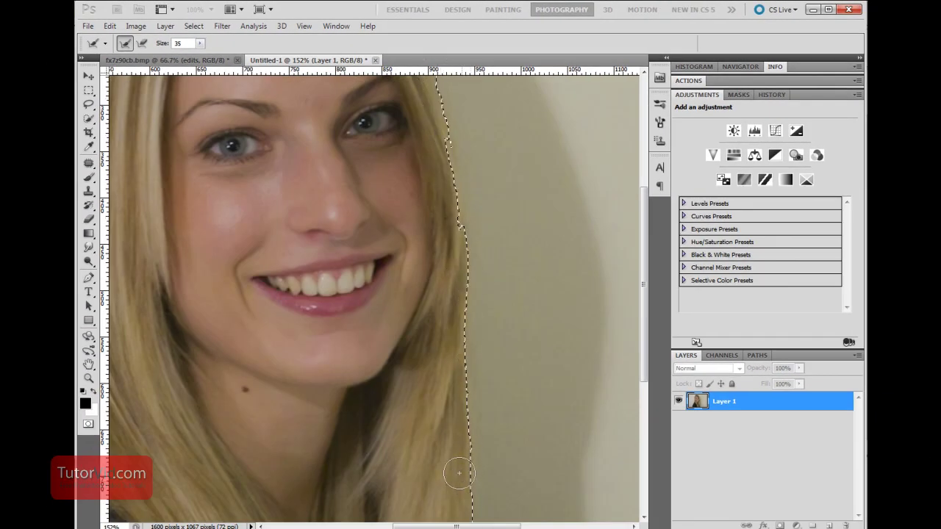
pyautogui.moveTo(458, 473); pyautogui.dragTo(443, 219)
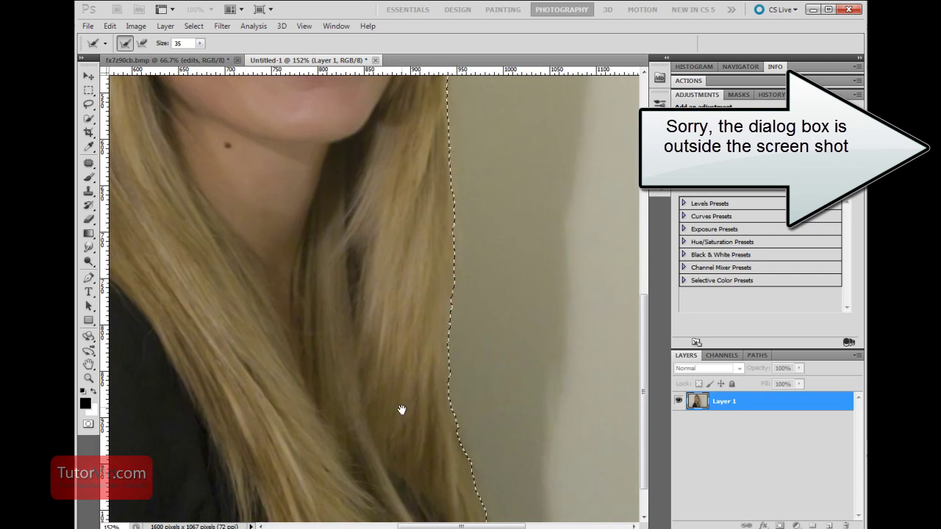
pyautogui.moveTo(401, 410); pyautogui.dragTo(382, 208)
pyautogui.moveTo(429, 357)
pyautogui.mouseDown()
pyautogui.moveTo(456, 455)
pyautogui.moveTo(464, 521)
pyautogui.mouseUp()
# Step: Refine the hair outline above the black-clothed shoulder on the unshadowed side and apply the Refine Edge result
pyautogui.moveTo(462, 348); pyautogui.dragTo(821, 363)
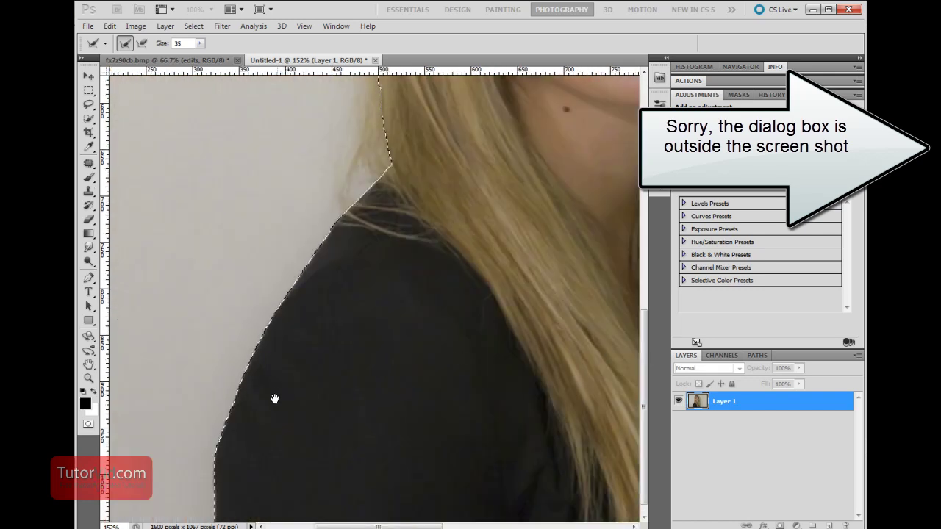
pyautogui.moveTo(431, 194); pyautogui.dragTo(392, 467)
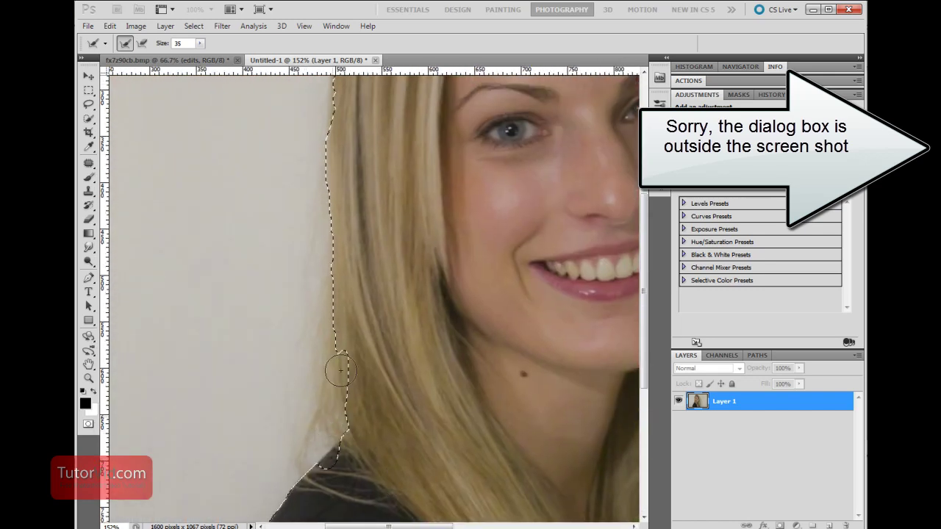
pyautogui.moveTo(340, 371)
pyautogui.mouseDown()
pyautogui.moveTo(338, 347)
pyautogui.moveTo(328, 381)
pyautogui.moveTo(321, 357)
pyautogui.moveTo(329, 285)
pyautogui.mouseUp()
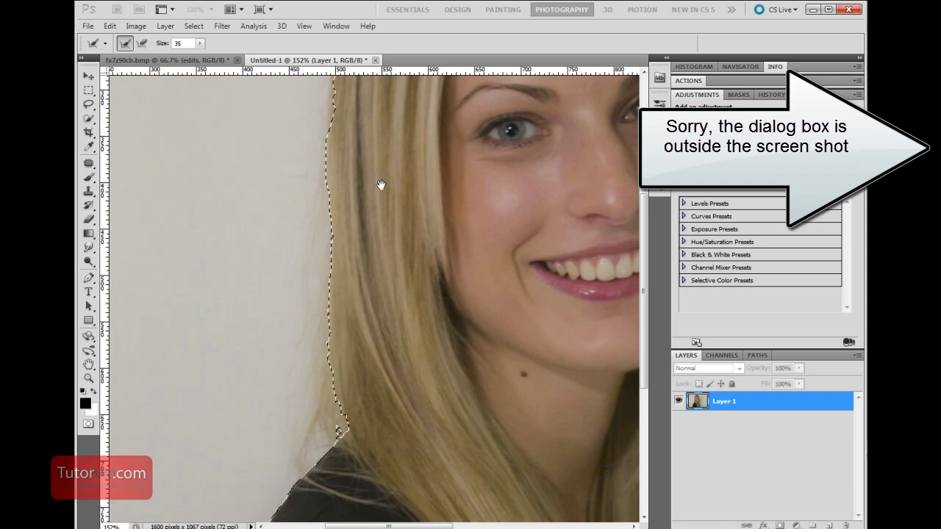
pyautogui.moveTo(380, 186); pyautogui.dragTo(404, 395)
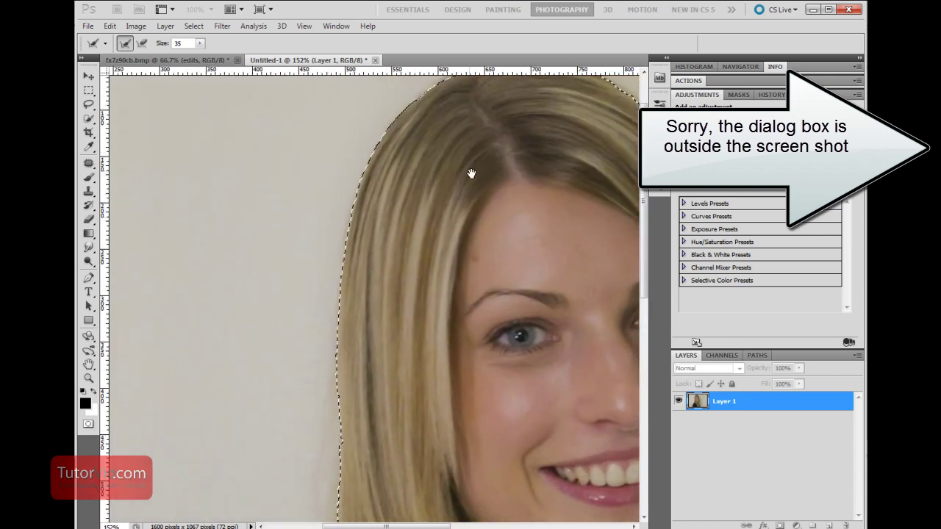
pyautogui.moveTo(470, 173); pyautogui.dragTo(393, 330)
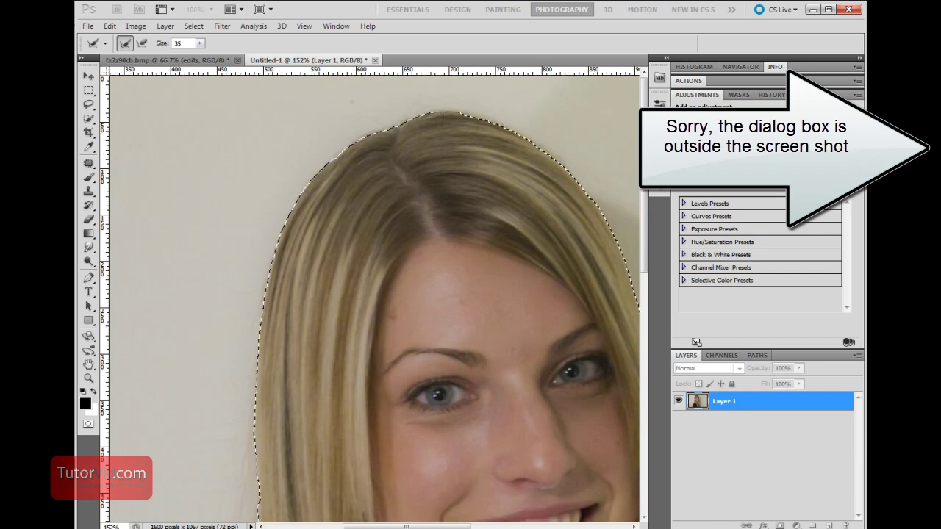
pyautogui.press('Return')
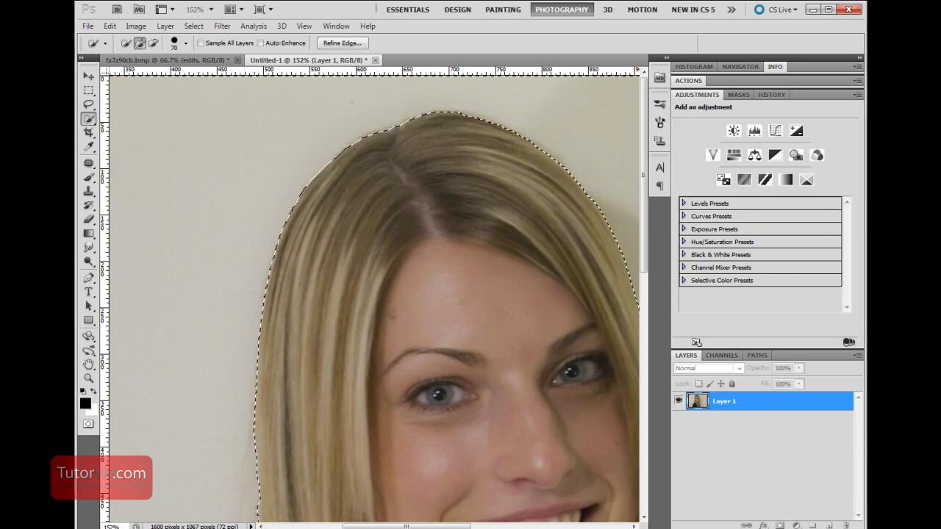
pyautogui.hotkey('ctrl', '0')
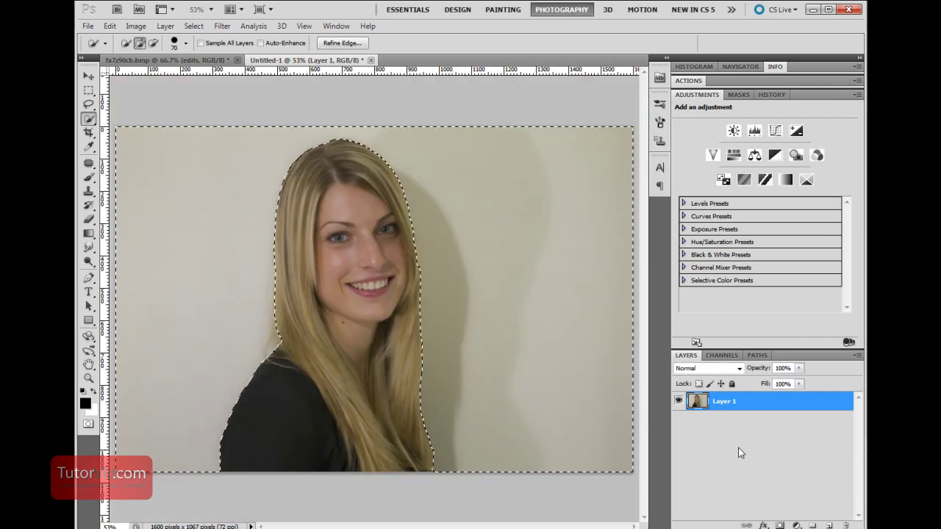
# Step: Set up the Gradient tool with the foreground-to-background preset and make Layer 1 active
pyautogui.click(731, 471)
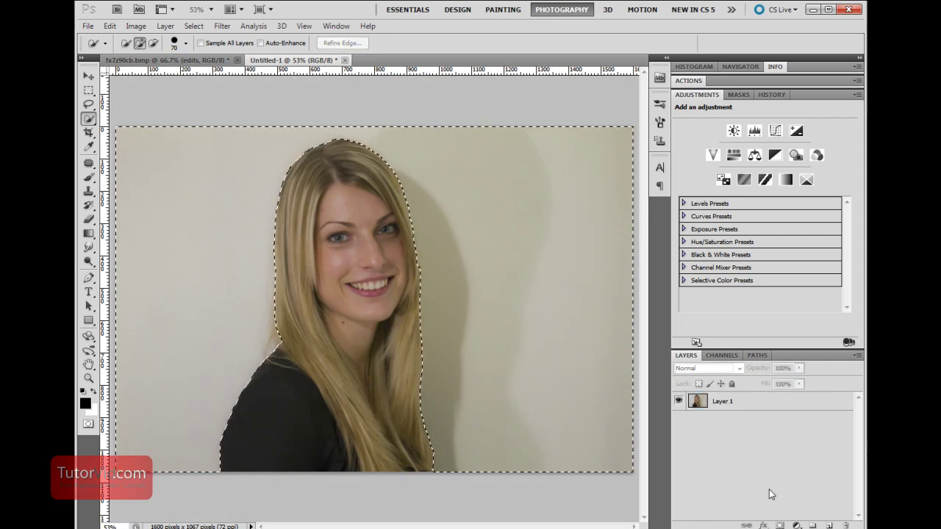
pyautogui.press('g')
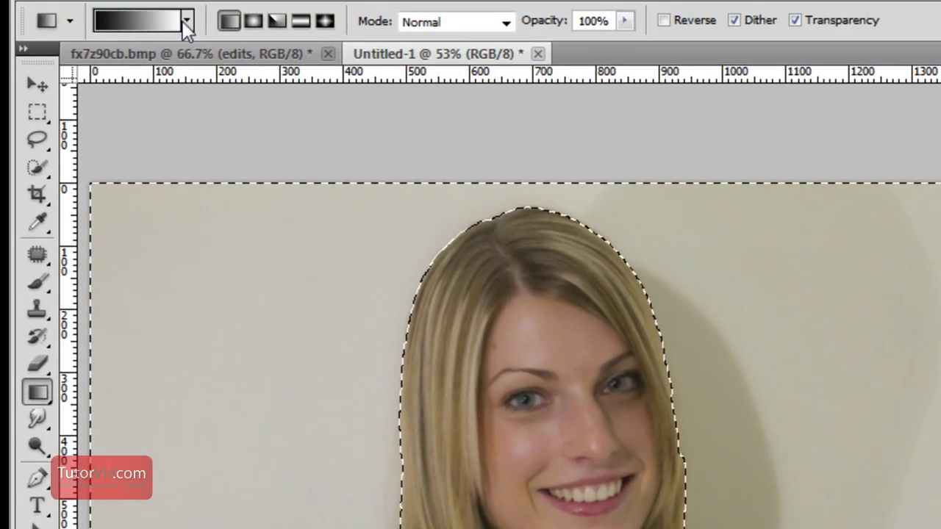
pyautogui.click(183, 19)
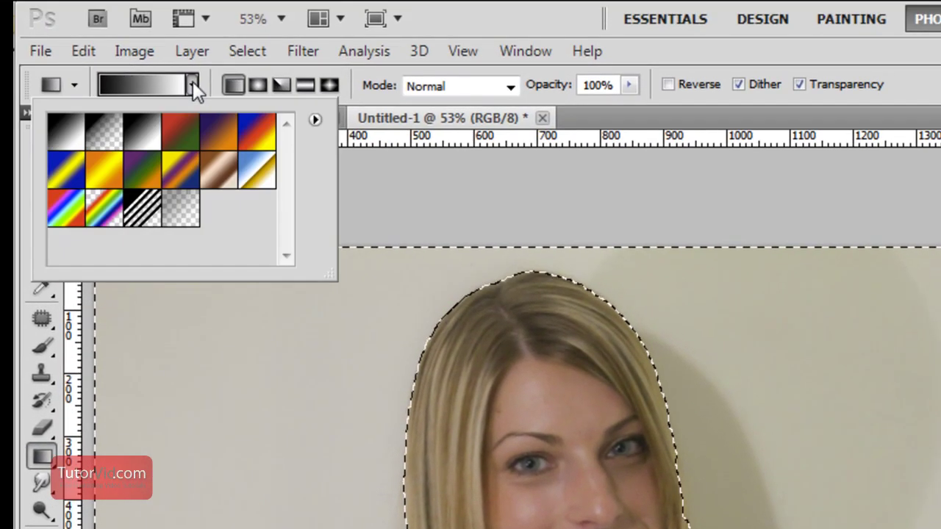
pyautogui.doubleClick(56, 145)
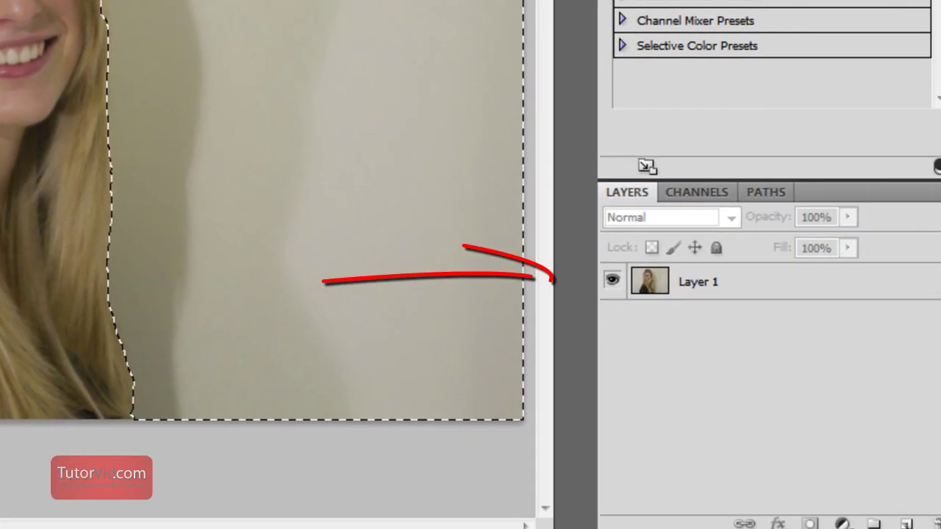
pyautogui.click(702, 288)
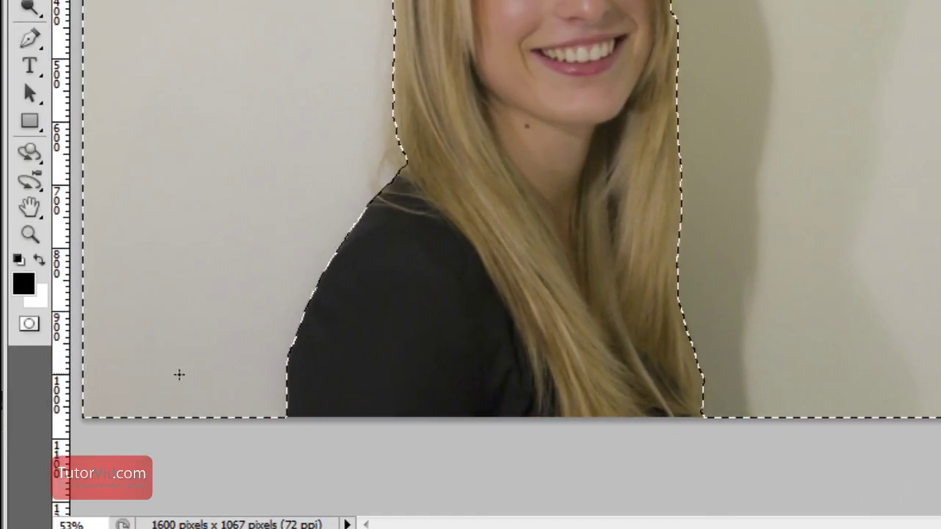
# Step: Sample the lower wall colour as the background colour and a lighter wall colour as the foreground colour
pyautogui.press('alt')
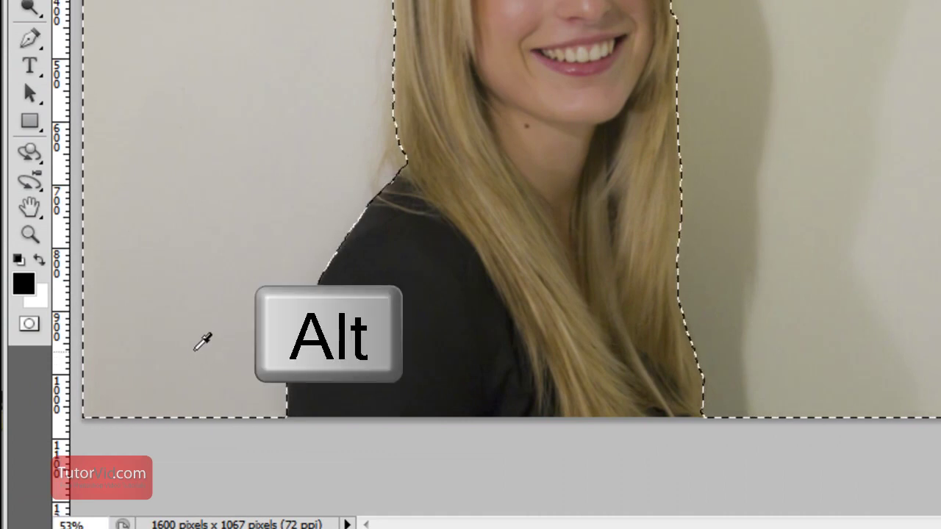
pyautogui.keyDown('alt'); pyautogui.click(197, 373); pyautogui.keyUp('alt')
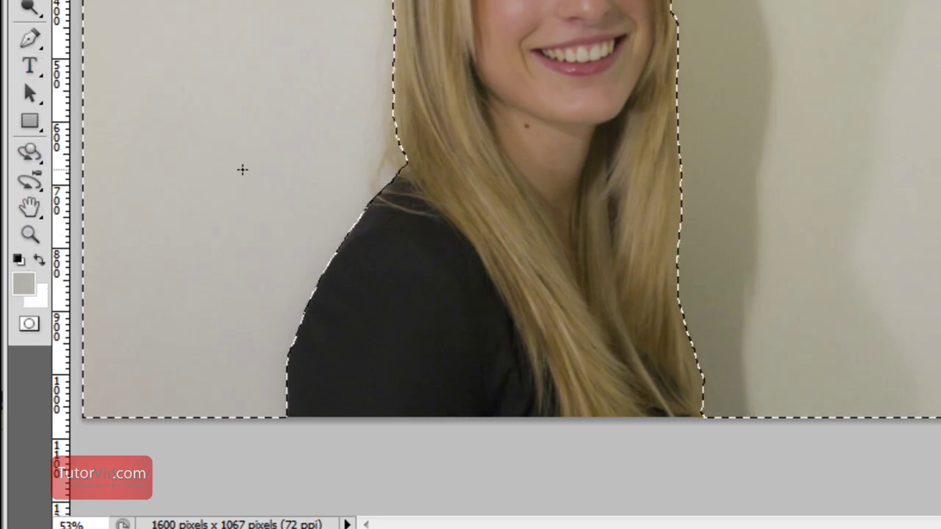
pyautogui.press('x')
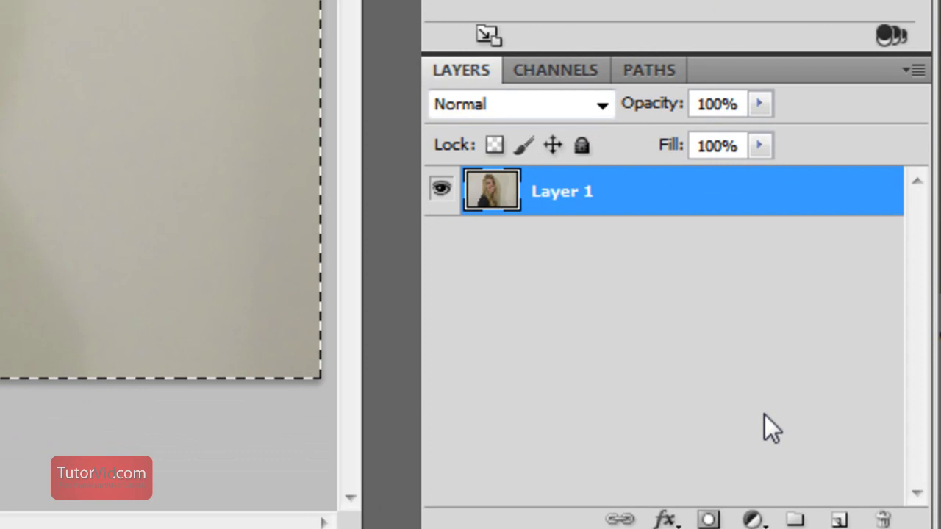
# Step: Add a new layer, fill the selected background with a vertical linear gradient from top to bottom, and deselect
pyautogui.click(839, 520)
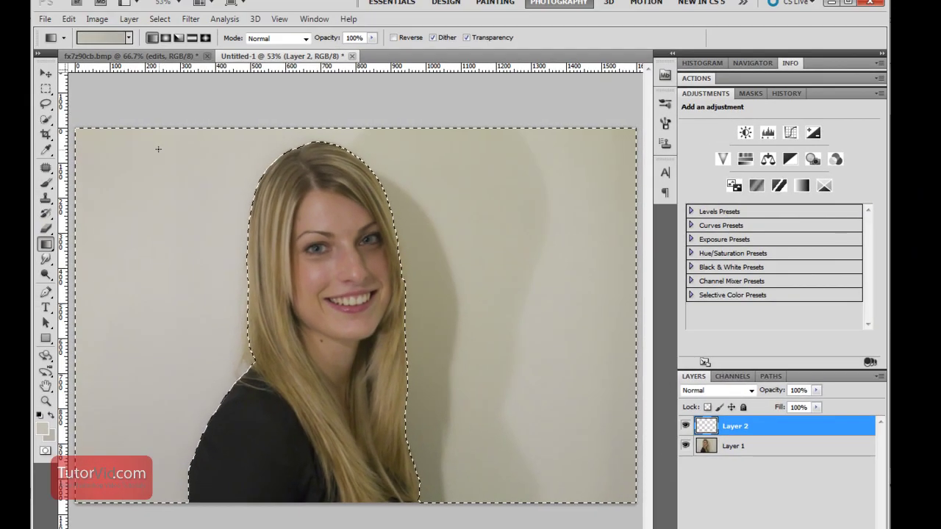
pyautogui.moveTo(152, 149); pyautogui.dragTo(152, 497)
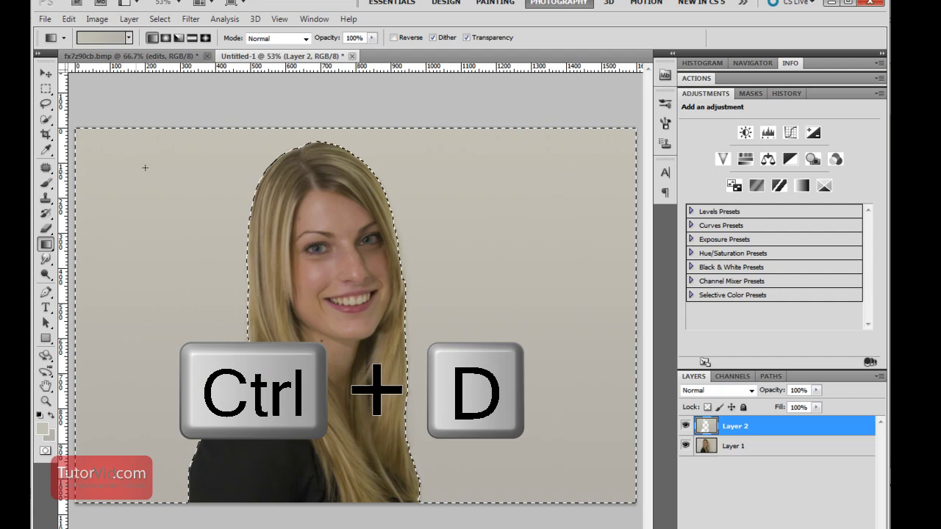
pyautogui.hotkey('ctrl', 'd')
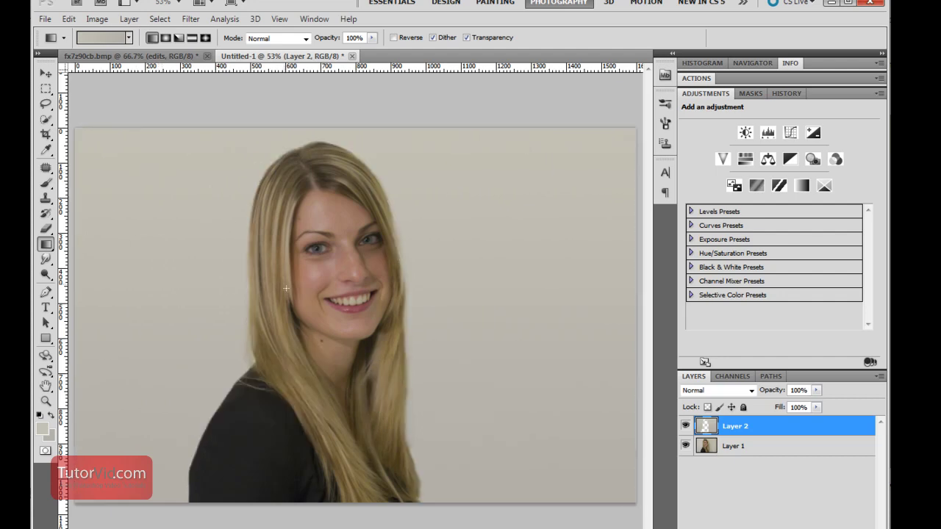
# Step: Inspect the hair edges around the head up close, comparing the photo with the gradient layer hidden and shown
pyautogui.moveTo(252, 281); pyautogui.dragTo(334, 273)
pyautogui.moveTo(288, 449); pyautogui.dragTo(283, 224)
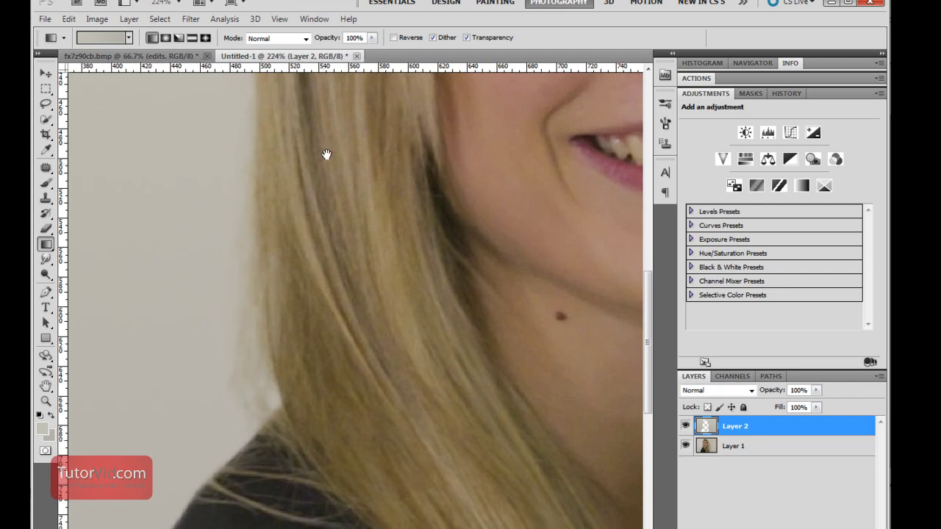
pyautogui.moveTo(326, 155); pyautogui.dragTo(302, 420)
pyautogui.moveTo(350, 98); pyautogui.dragTo(320, 304)
pyautogui.moveTo(389, 170); pyautogui.dragTo(305, 200)
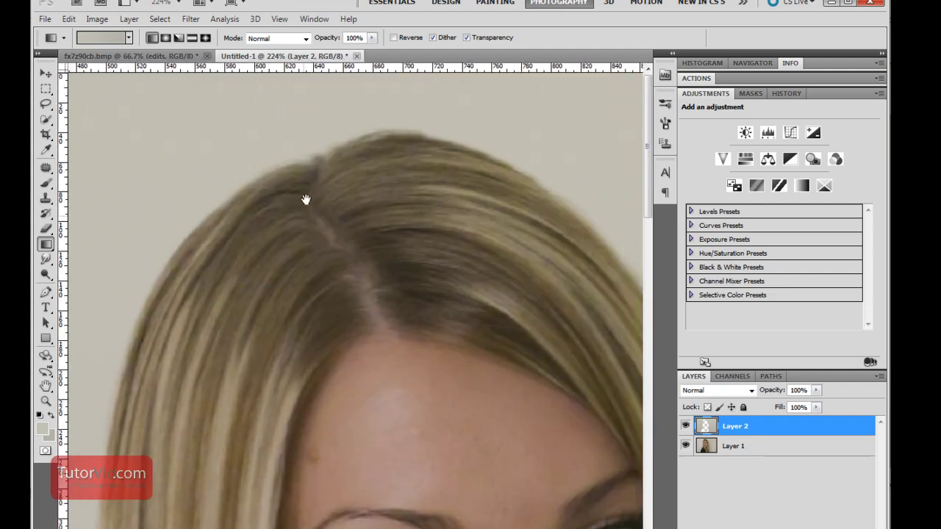
pyautogui.moveTo(426, 283); pyautogui.dragTo(353, 277)
pyautogui.moveTo(385, 311); pyautogui.dragTo(358, 292)
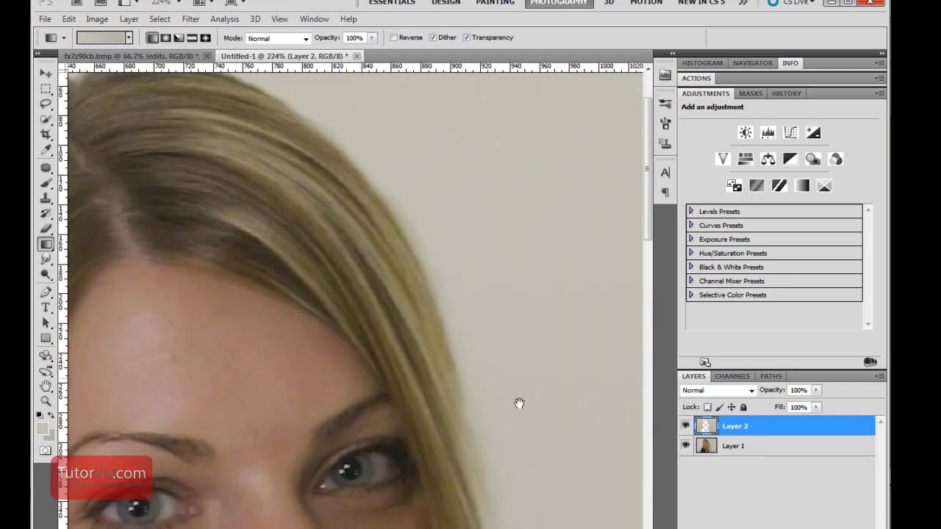
pyautogui.click(685, 426)
pyautogui.click(685, 426)
pyautogui.moveTo(548, 476); pyautogui.dragTo(468, 294)
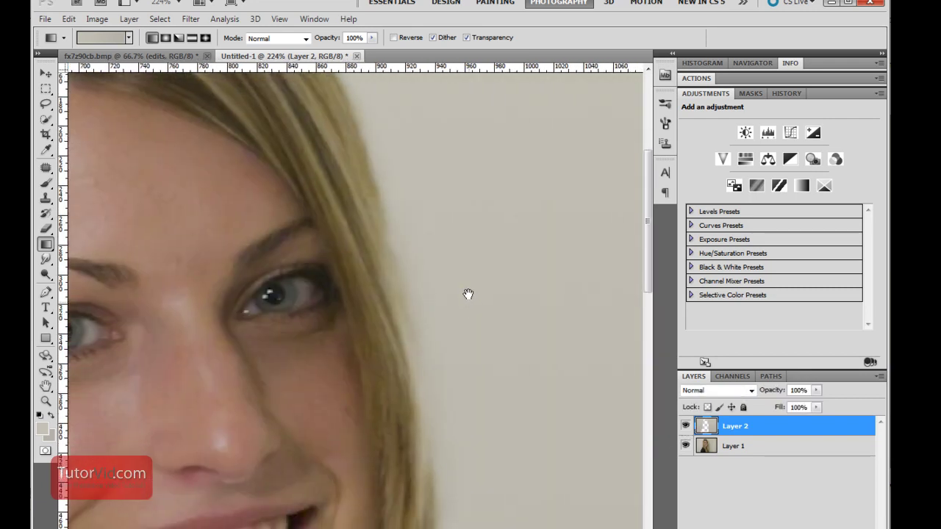
pyautogui.click(684, 427)
pyautogui.click(684, 426)
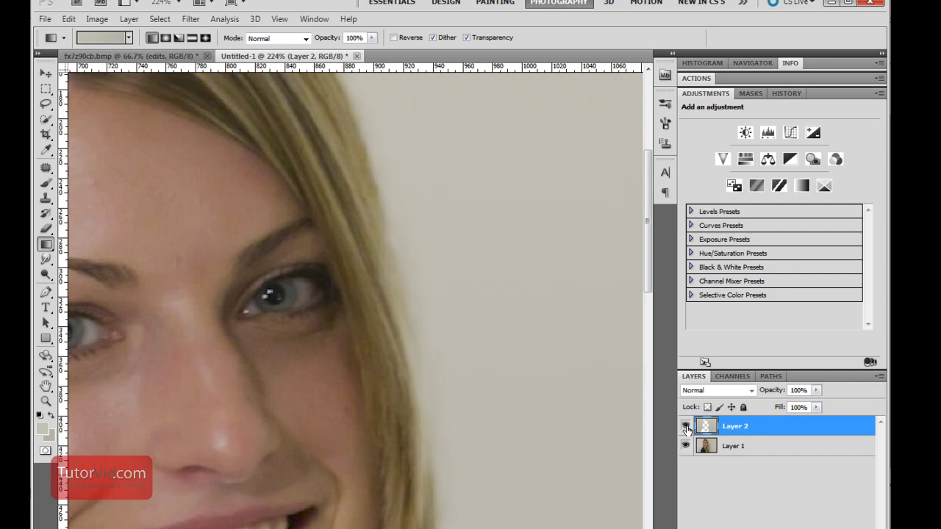
# Step: Add a layer mask to Layer 2 and paint black on it with the Brush along the hair edge beside the face
pyautogui.moveTo(504, 467); pyautogui.dragTo(504, 314)
pyautogui.moveTo(451, 266); pyautogui.dragTo(453, 336)
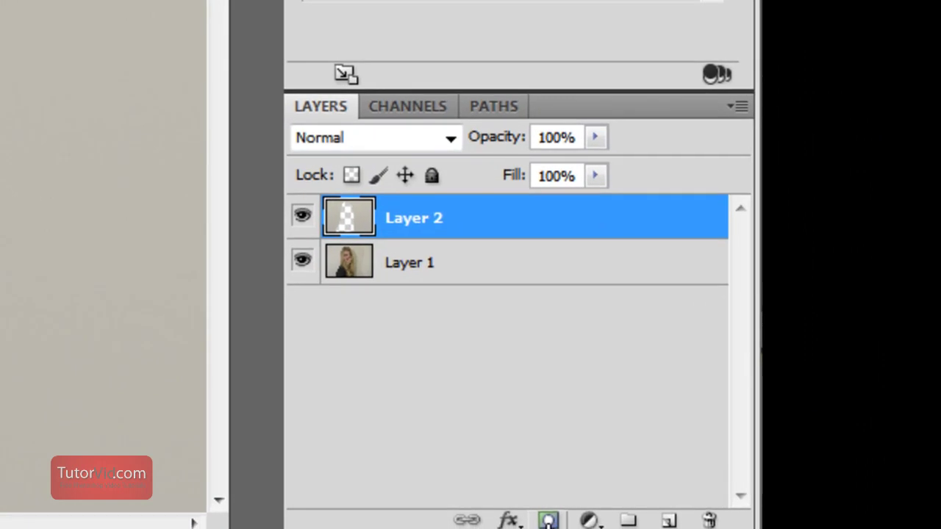
pyautogui.click(796, 528)
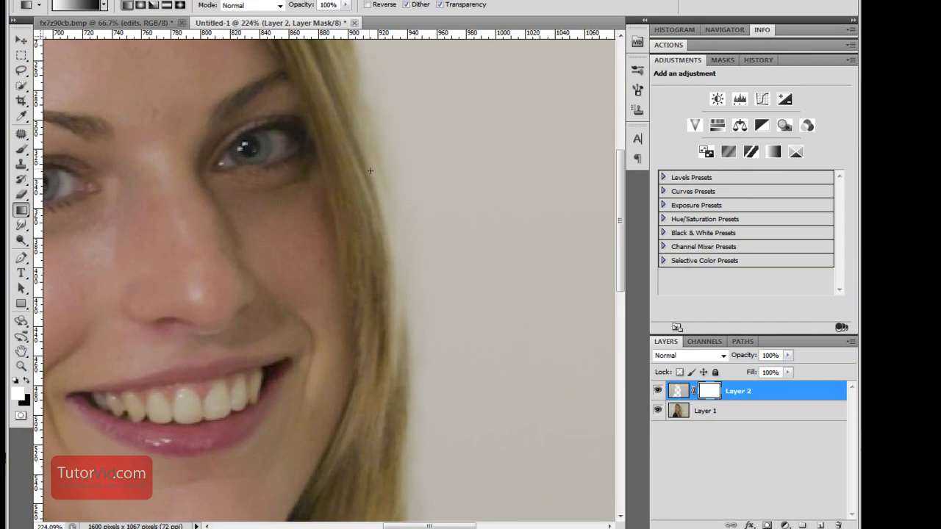
pyautogui.press('b')
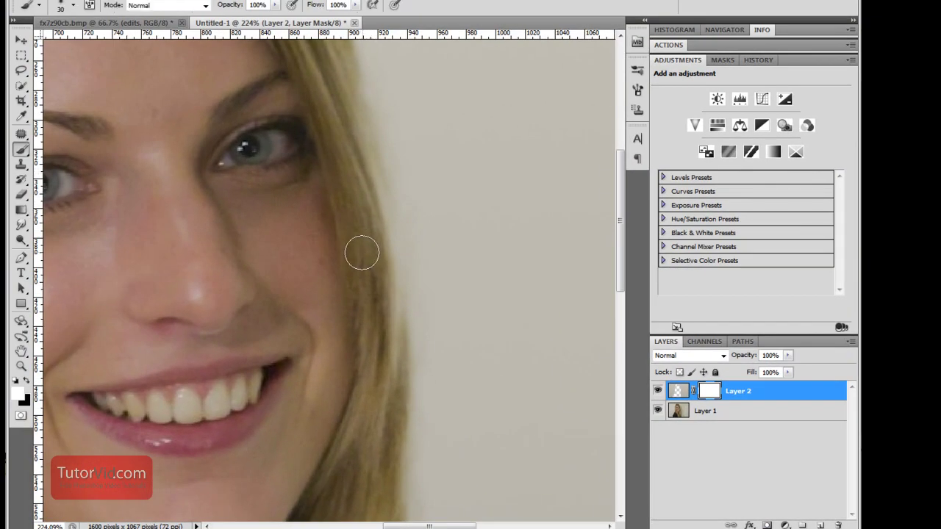
pyautogui.click(27, 379)
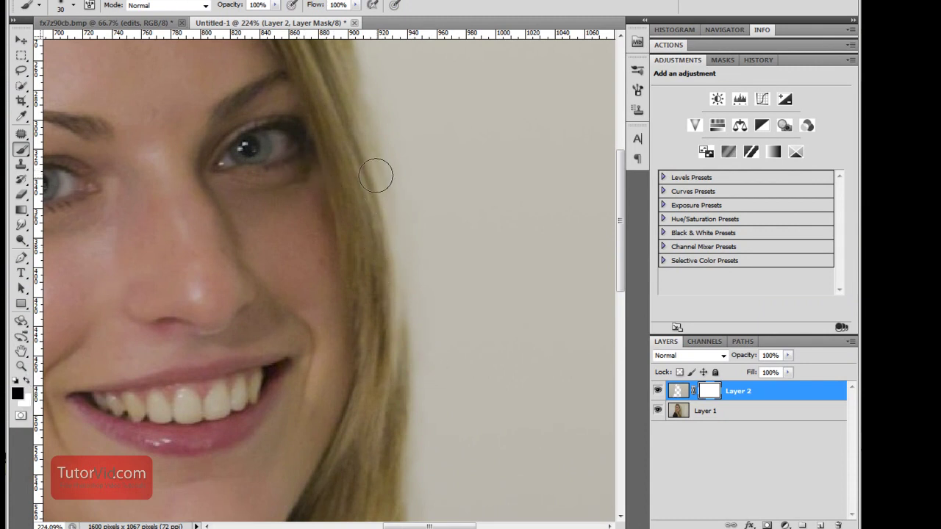
pyautogui.moveTo(376, 175)
pyautogui.mouseDown()
pyautogui.moveTo(390, 237)
pyautogui.moveTo(388, 376)
pyautogui.moveTo(370, 160)
pyautogui.moveTo(332, 57)
pyautogui.moveTo(360, 192)
pyautogui.mouseUp()
pyautogui.press('space')
pyautogui.moveTo(343, 218)
pyautogui.mouseDown()
pyautogui.moveTo(371, 353)
pyautogui.moveTo(335, 179)
pyautogui.moveTo(357, 262)
pyautogui.moveTo(361, 236)
pyautogui.moveTo(346, 202)
pyautogui.moveTo(361, 265)
pyautogui.moveTo(373, 458)
pyautogui.moveTo(364, 324)
pyautogui.moveTo(356, 424)
pyautogui.moveTo(336, 422)
pyautogui.moveTo(343, 273)
pyautogui.mouseUp()
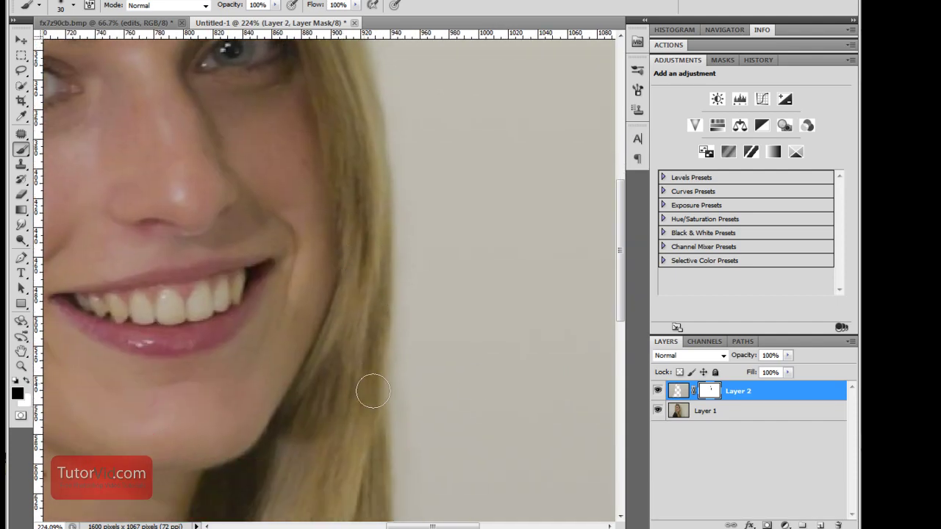
# Step: Examine the hair edges below the chin up close with the gradient layer hidden and shown
pyautogui.click(657, 391)
pyautogui.moveTo(444, 397); pyautogui.dragTo(466, 145)
pyautogui.click(656, 391)
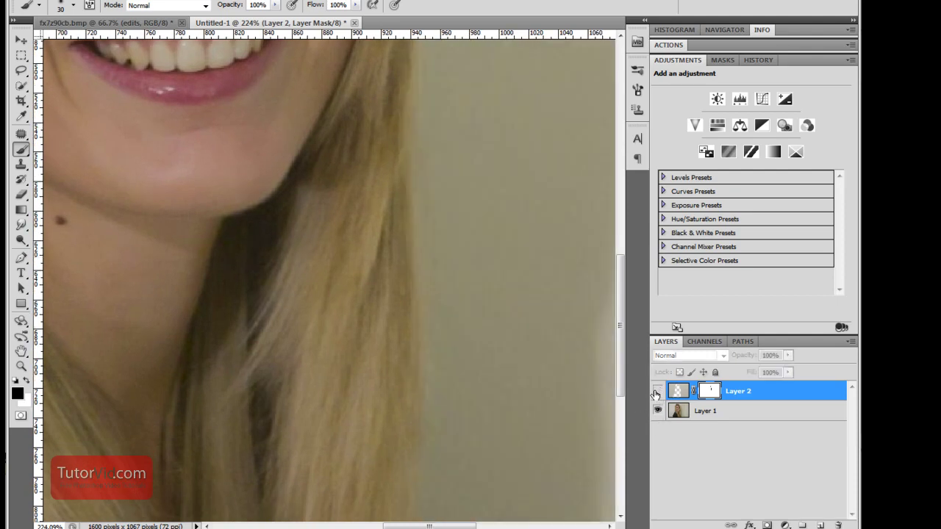
pyautogui.click(656, 391)
pyautogui.moveTo(491, 360); pyautogui.dragTo(538, 31)
pyautogui.moveTo(560, 378); pyautogui.dragTo(414, 370)
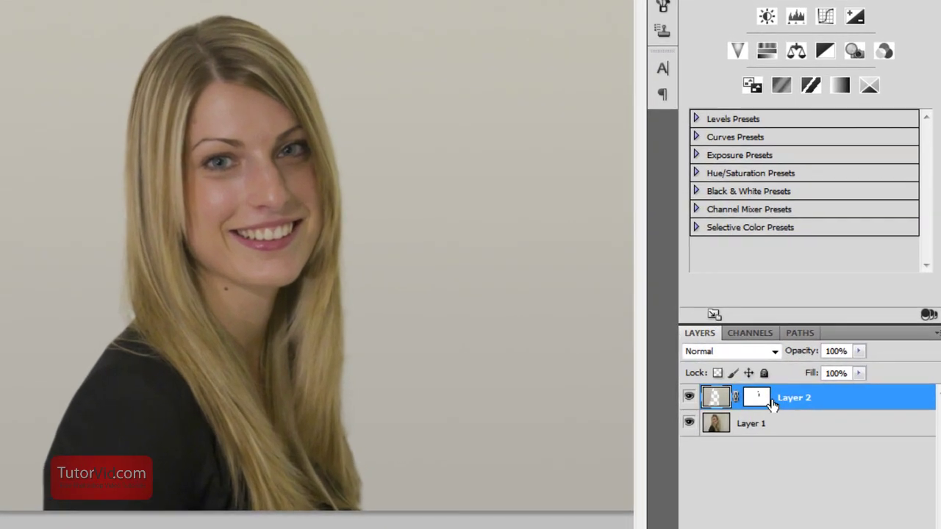
# Step: Lower the opacity of Layer 2 to 80% and deselect the layer
pyautogui.click(858, 351)
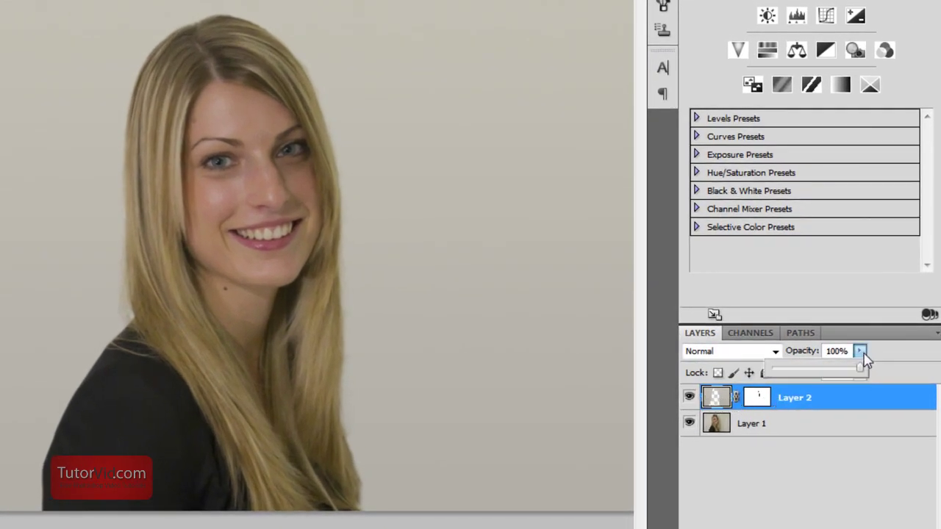
pyautogui.moveTo(862, 373); pyautogui.dragTo(843, 376)
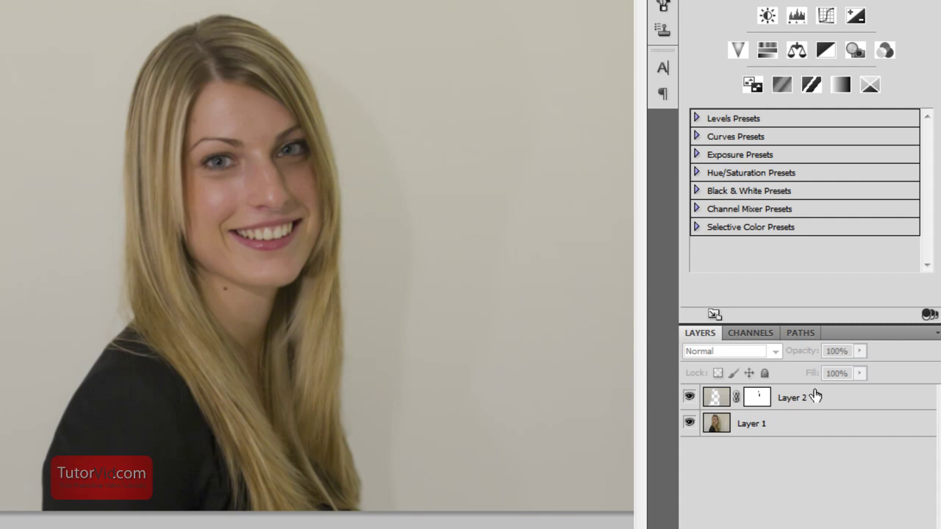
pyautogui.click(847, 407)
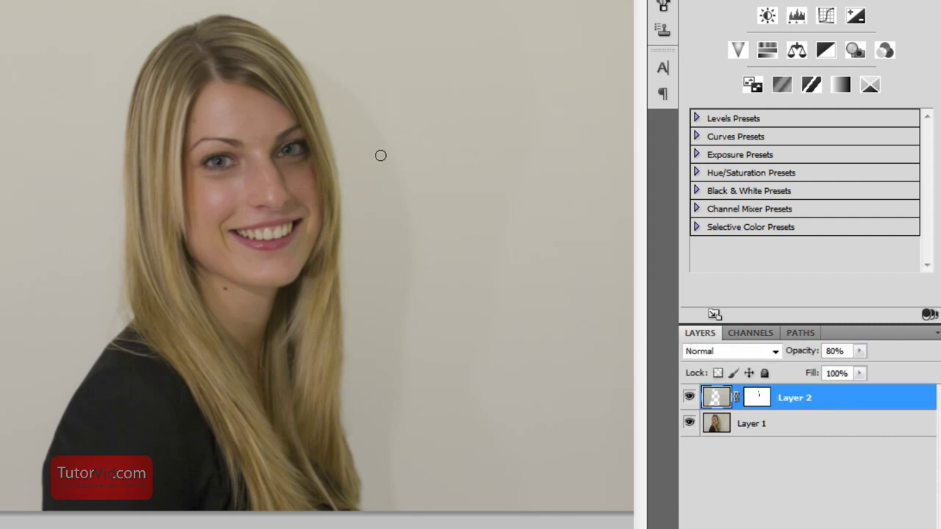
pyautogui.click(832, 502)
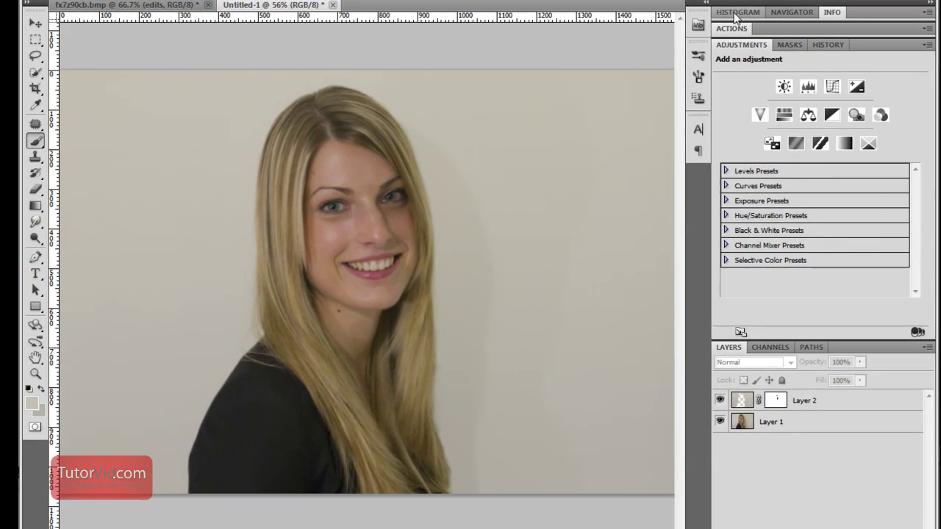
# Step: Check the tonal distribution in the histogram and add a Curves adjustment layer above Layer 2
pyautogui.click(739, 13)
pyautogui.moveTo(847, 89)
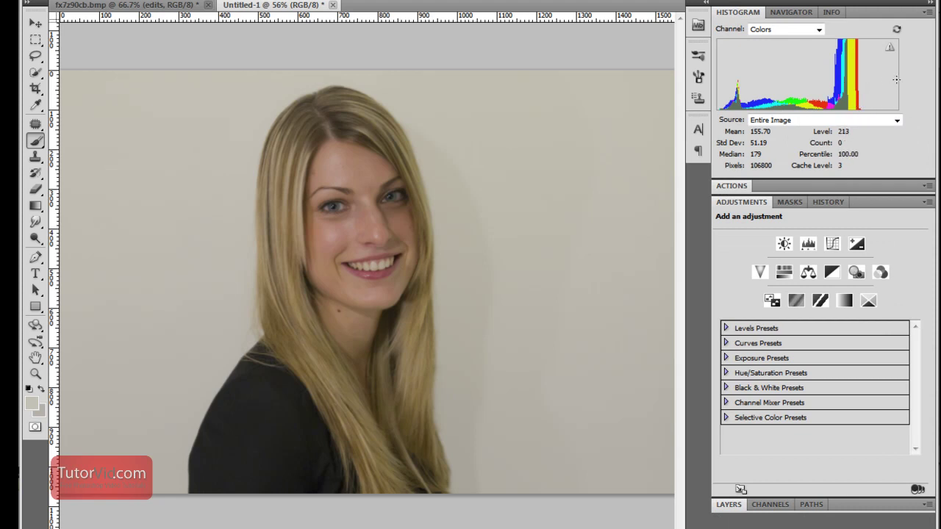
pyautogui.doubleClick(738, 12)
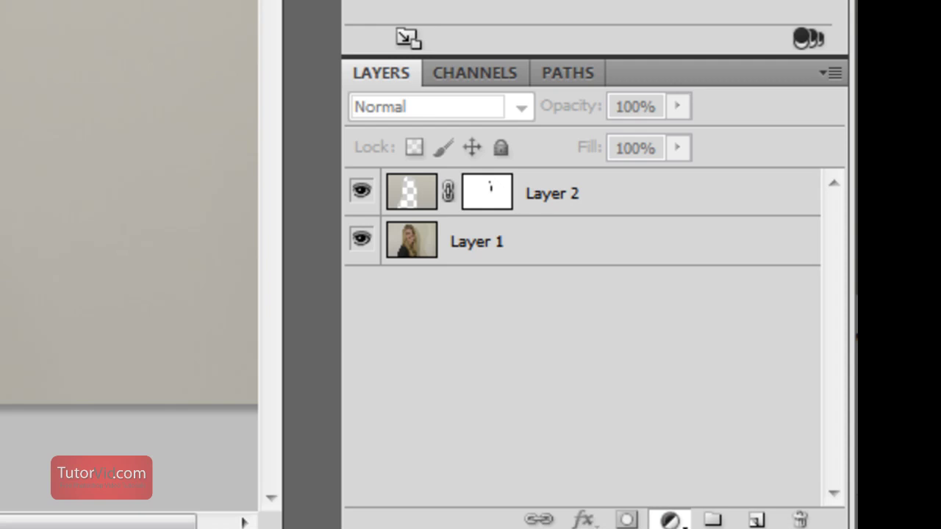
pyautogui.click(669, 520)
pyautogui.click(634, 430)
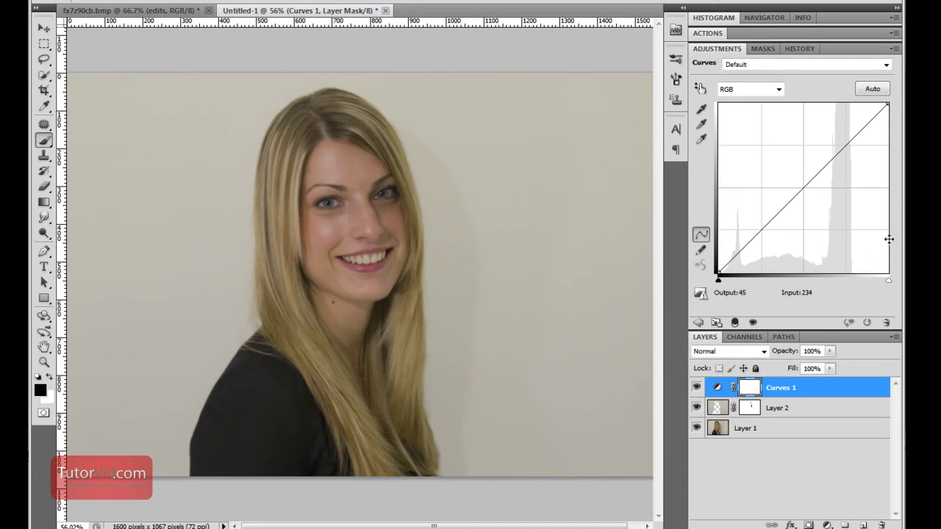
# Step: Brighten the portrait by pulling the curve's white point inward, adding a point at input 147, output 192, and nudging the black point inward
pyautogui.moveTo(887, 104); pyautogui.dragTo(829, 103)
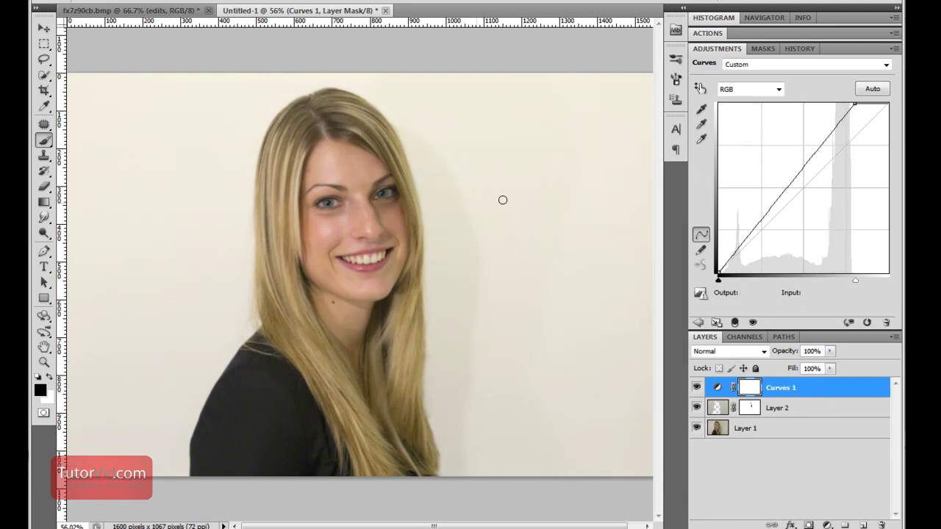
pyautogui.click(821, 142)
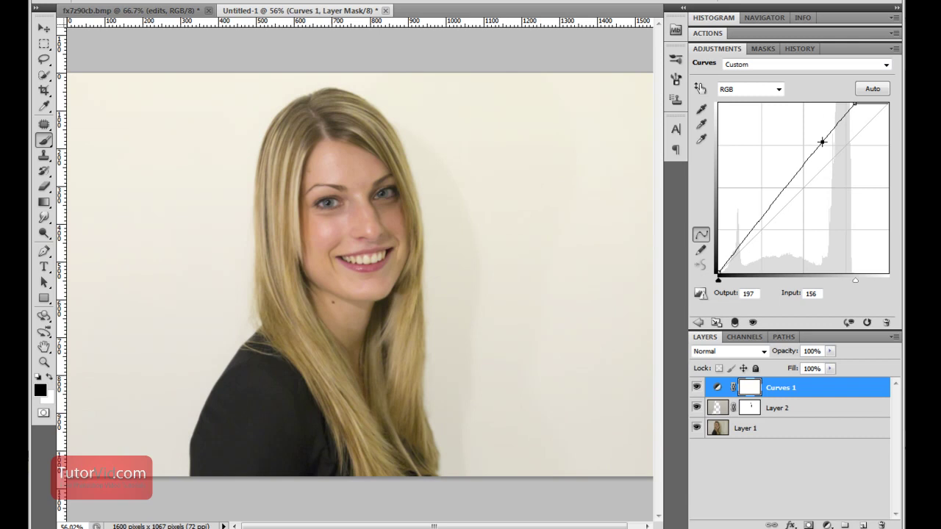
pyautogui.moveTo(822, 142); pyautogui.dragTo(816, 145)
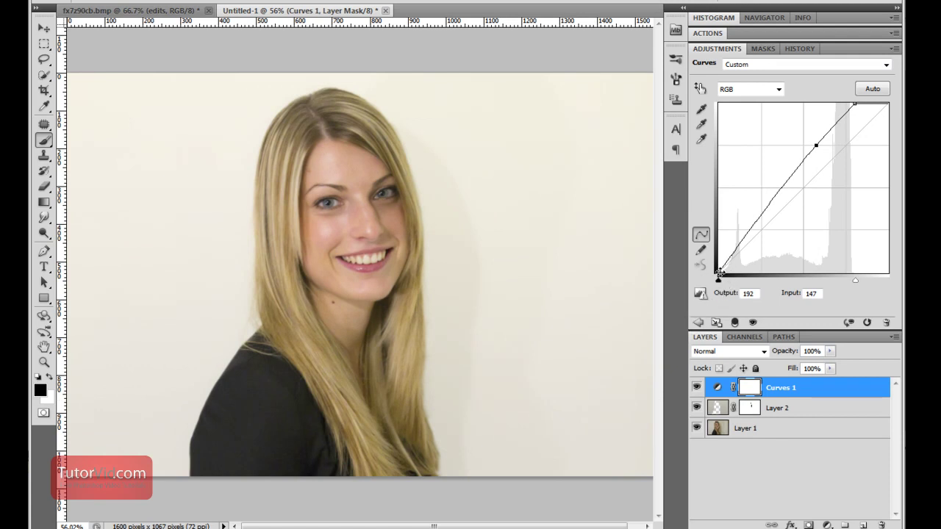
pyautogui.moveTo(717, 273); pyautogui.dragTo(721, 273)
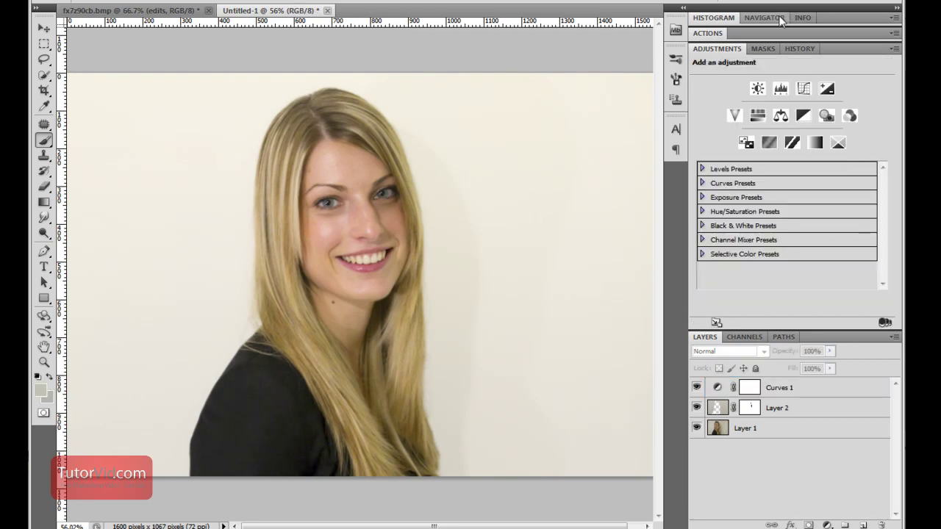
pyautogui.click(700, 321)
# Step: Show the Info colour read-outs and look up where that display is enabled
pyautogui.click(804, 18)
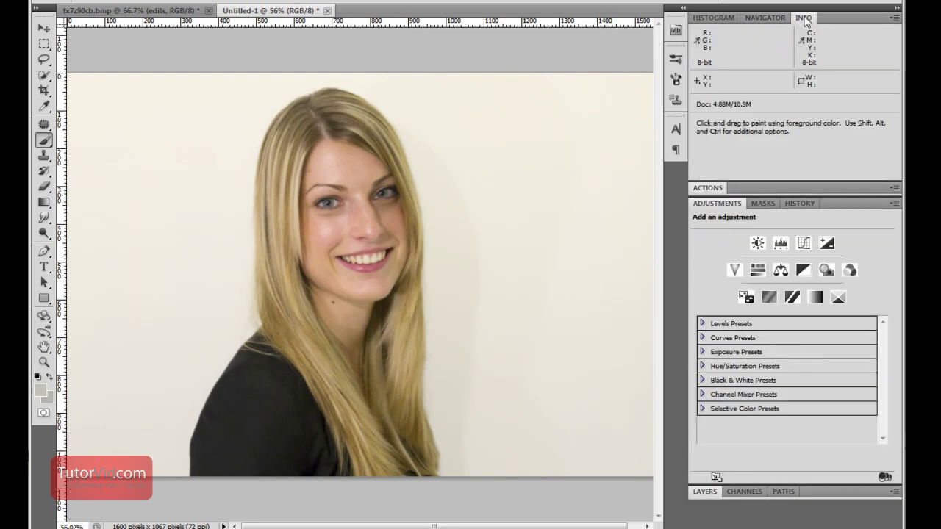
pyautogui.hotkey('alt', 'w')
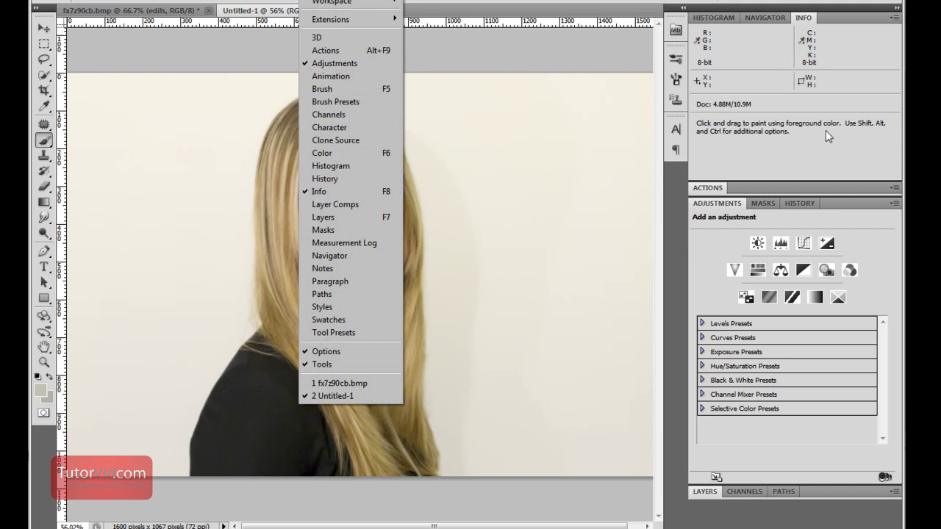
pyautogui.click(779, 141)
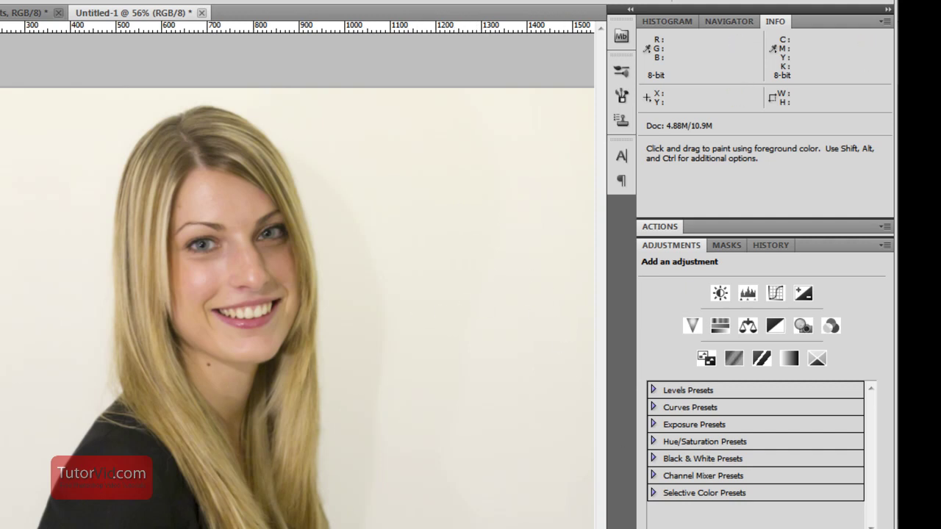
# Step: Add a second Curves adjustment layer and sample its grey point from the upper wall beside the head
pyautogui.press('F7')
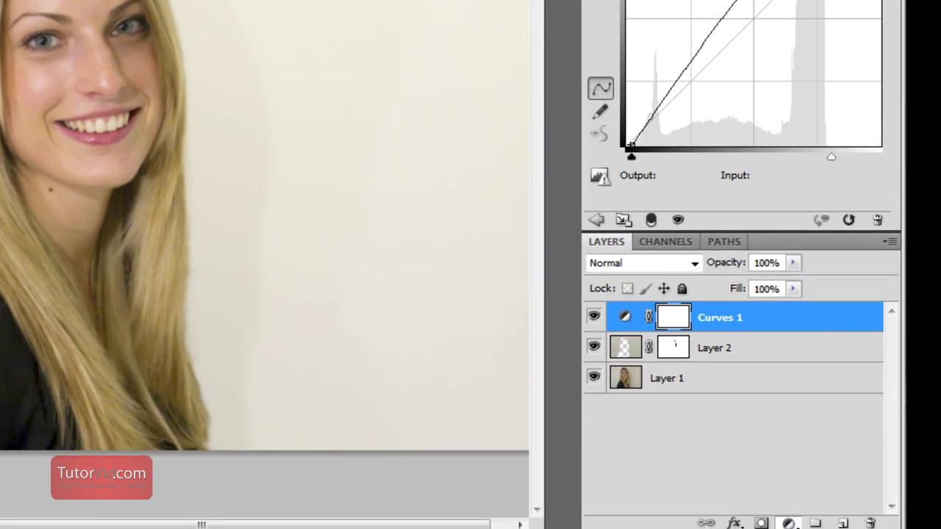
pyautogui.click(788, 523)
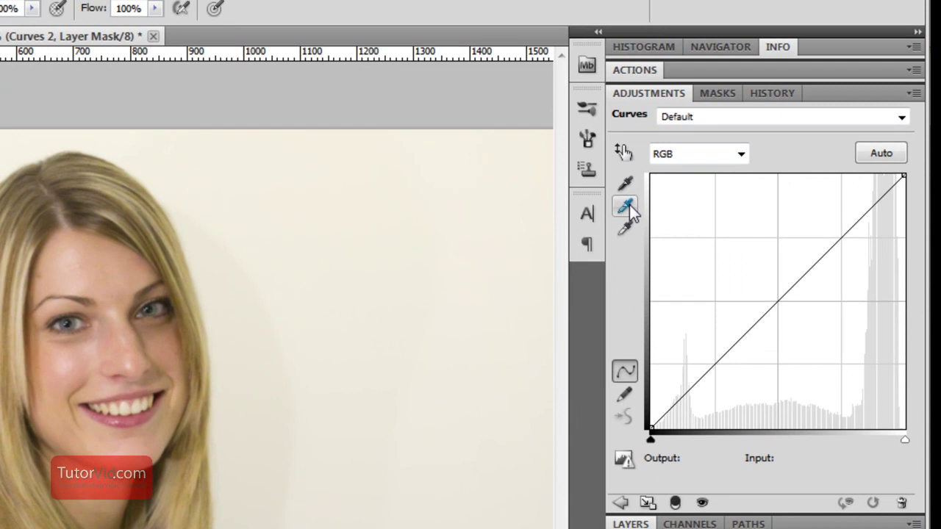
pyautogui.click(629, 207)
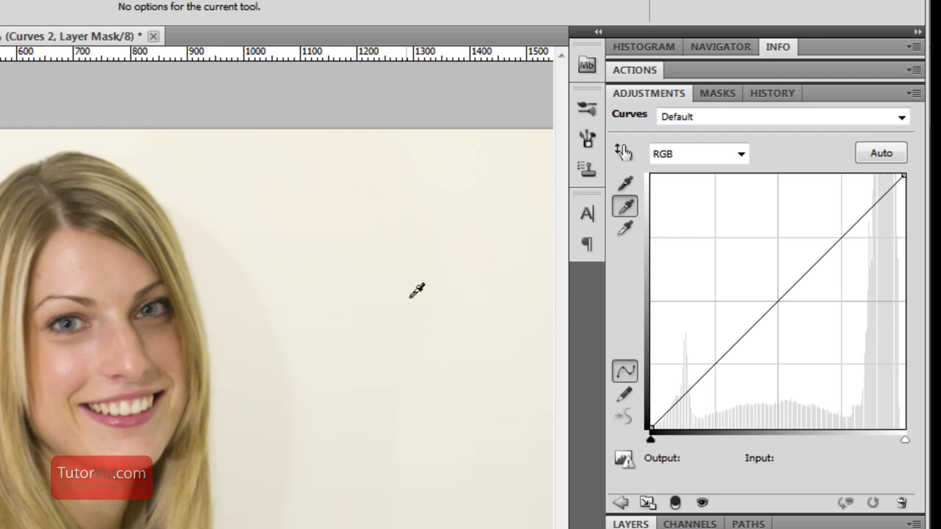
pyautogui.click(424, 324)
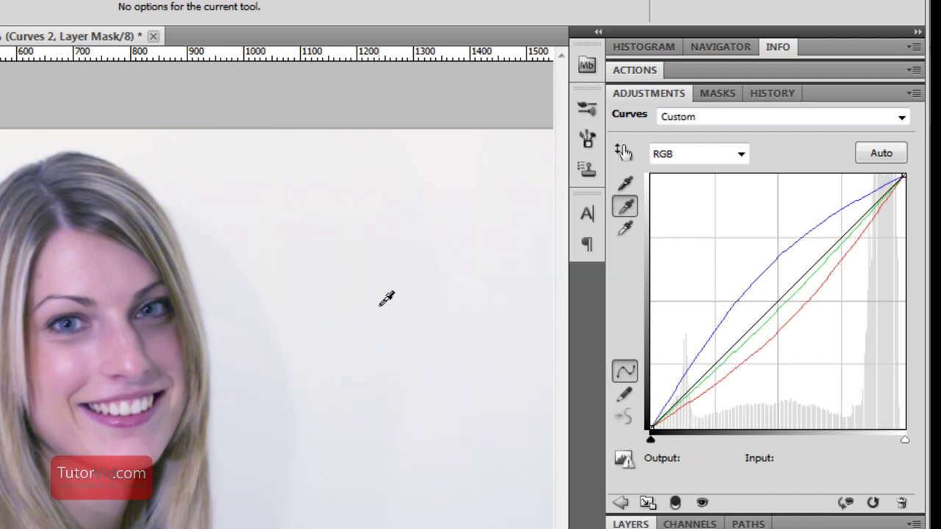
pyautogui.click(411, 229)
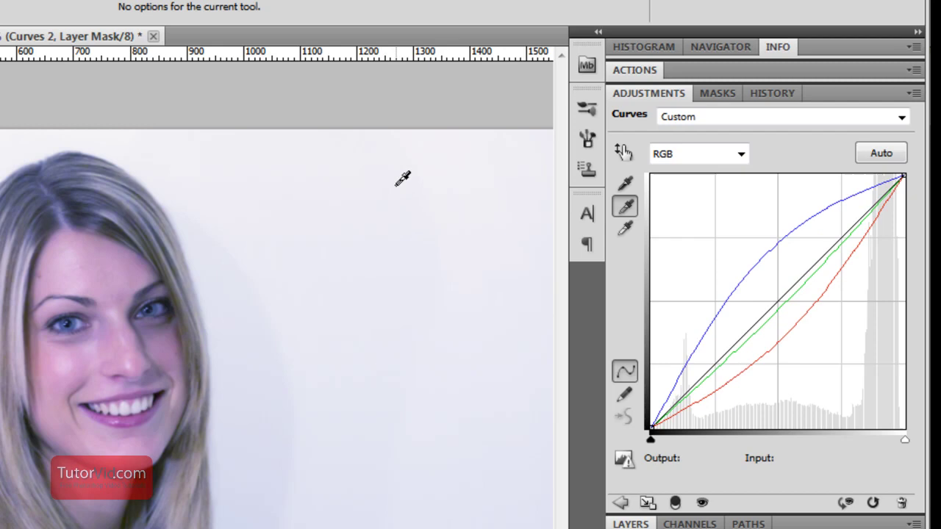
pyautogui.click(396, 185)
# Step: Resample the grey point at several spots on the lower wall to neutralise the background colour
pyautogui.click(410, 433)
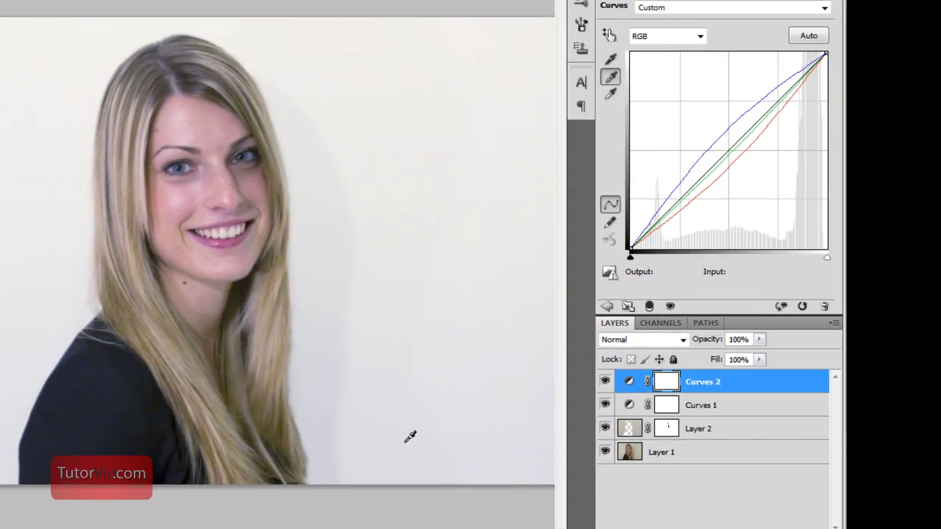
pyautogui.click(376, 449)
pyautogui.click(368, 430)
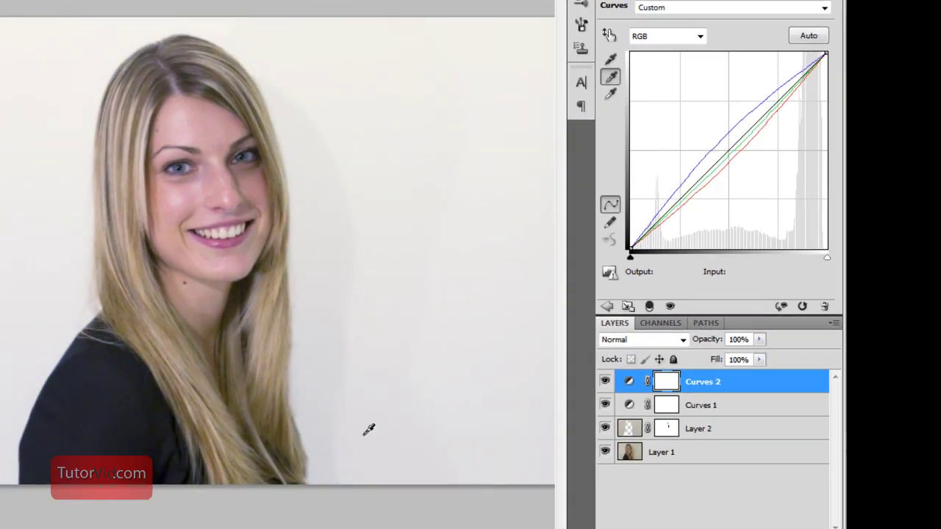
pyautogui.click(448, 438)
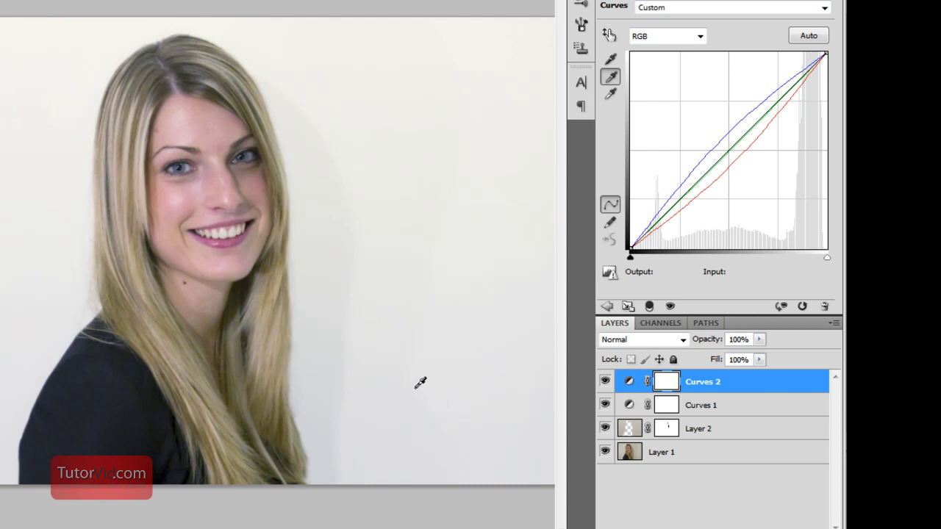
pyautogui.click(397, 441)
pyautogui.click(397, 440)
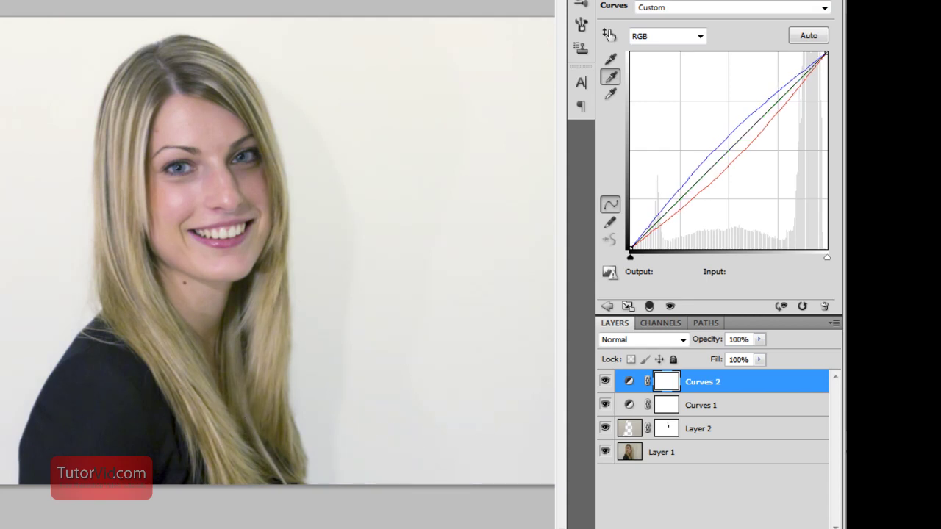
pyautogui.click(450, 469)
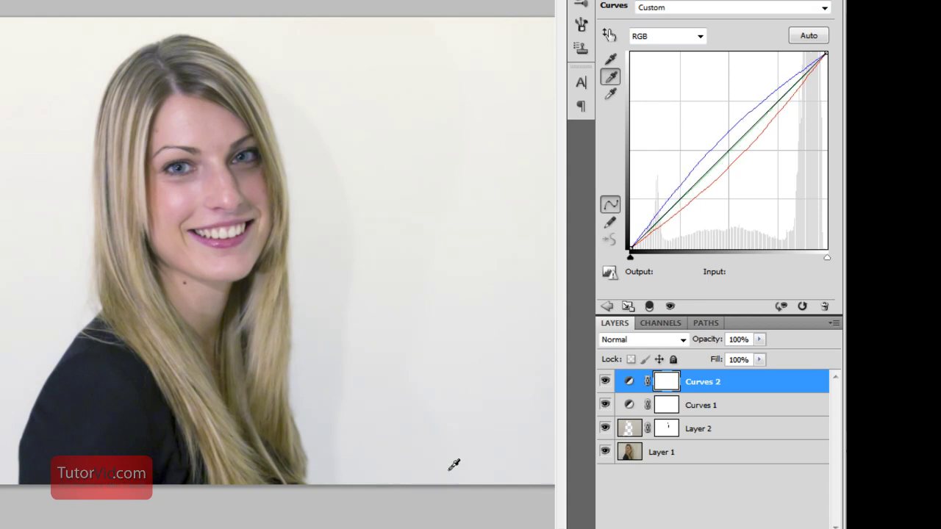
pyautogui.click(469, 457)
pyautogui.click(340, 453)
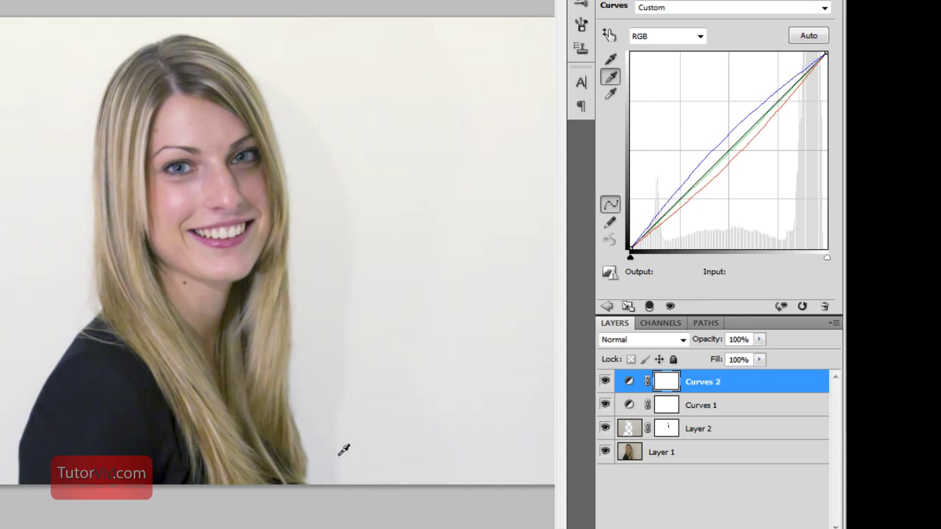
pyautogui.click(412, 445)
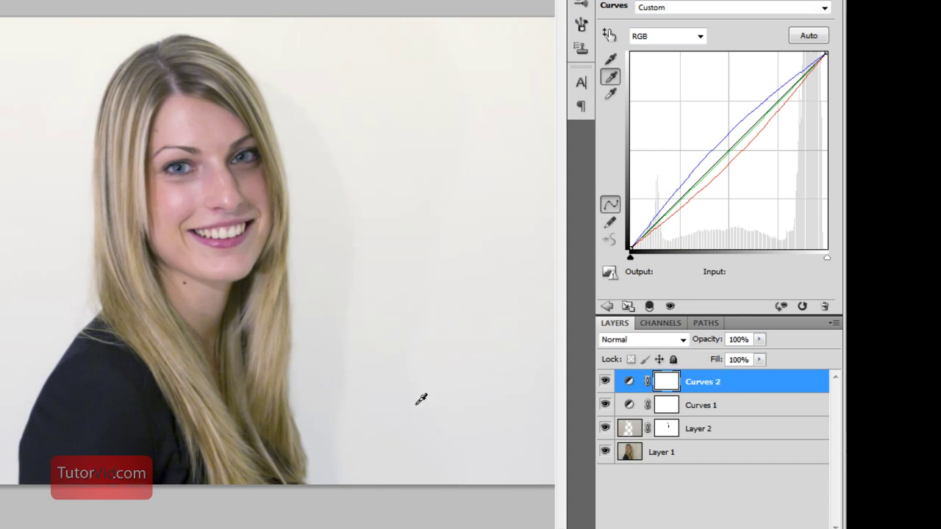
# Step: Reduce the opacity of the Curves 2 layer to soften the colour correction and deselect the layer
pyautogui.click(761, 340)
pyautogui.moveTo(757, 356); pyautogui.dragTo(733, 365)
pyautogui.moveTo(759, 339); pyautogui.dragTo(788, 359)
pyautogui.click(741, 506)
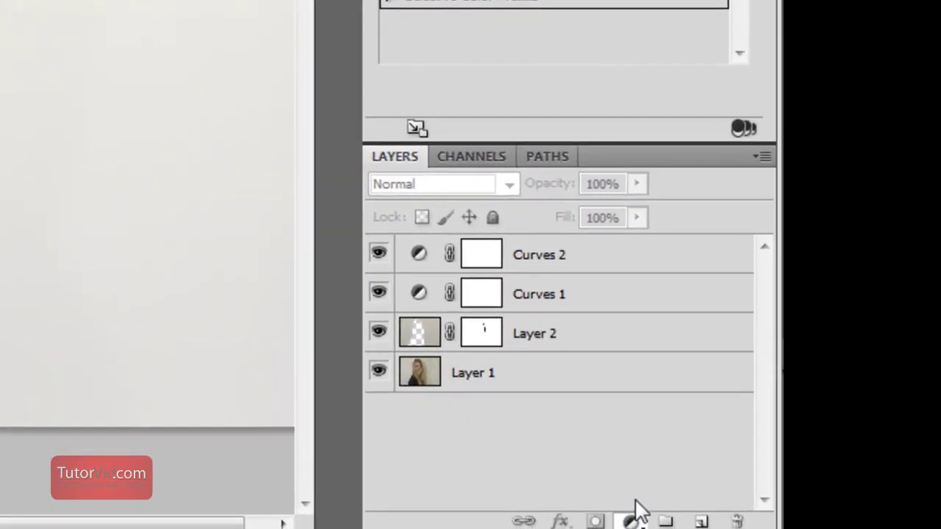
# Step: Add a Hue/Saturation adjustment layer above Curves 2 with Saturation at -25, and leave no layer selected
pyautogui.click(631, 521)
pyautogui.click(698, 272)
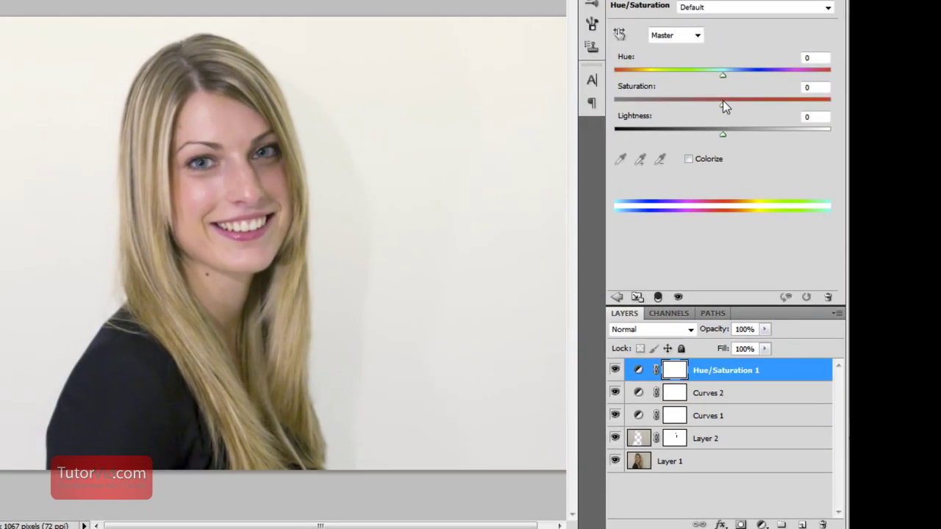
pyautogui.moveTo(722, 100); pyautogui.dragTo(698, 109)
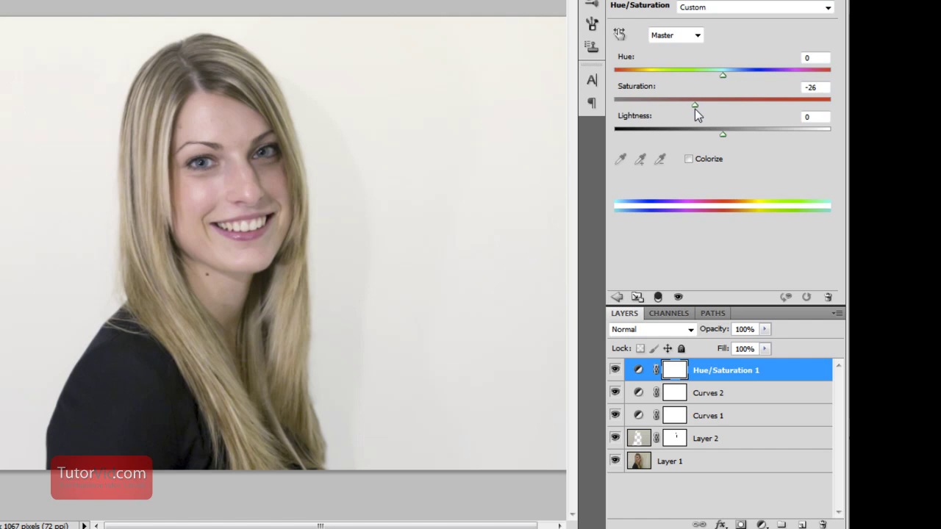
pyautogui.moveTo(695, 108); pyautogui.dragTo(694, 108)
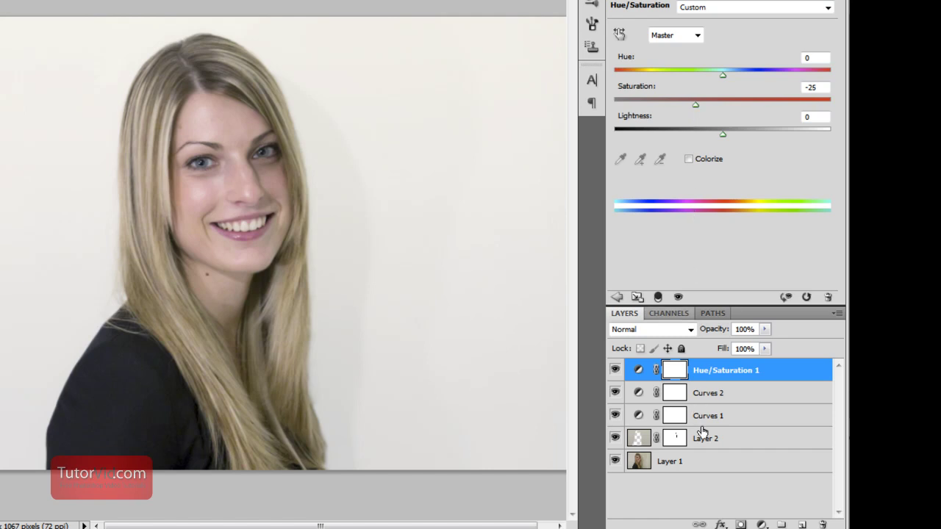
pyautogui.click(701, 517)
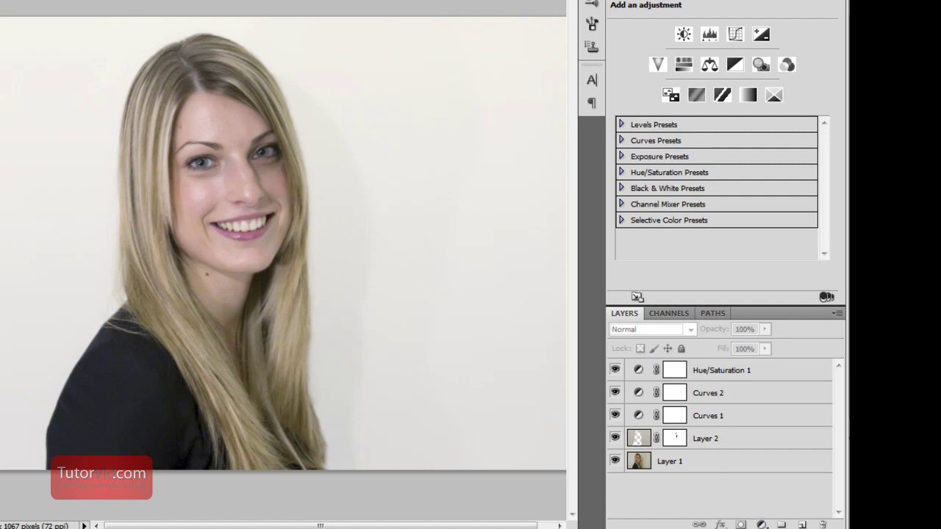
# Step: Add a third Curves adjustment layer, pull its white point inward and raise the upper midtones to brighten the photo
pyautogui.click(734, 33)
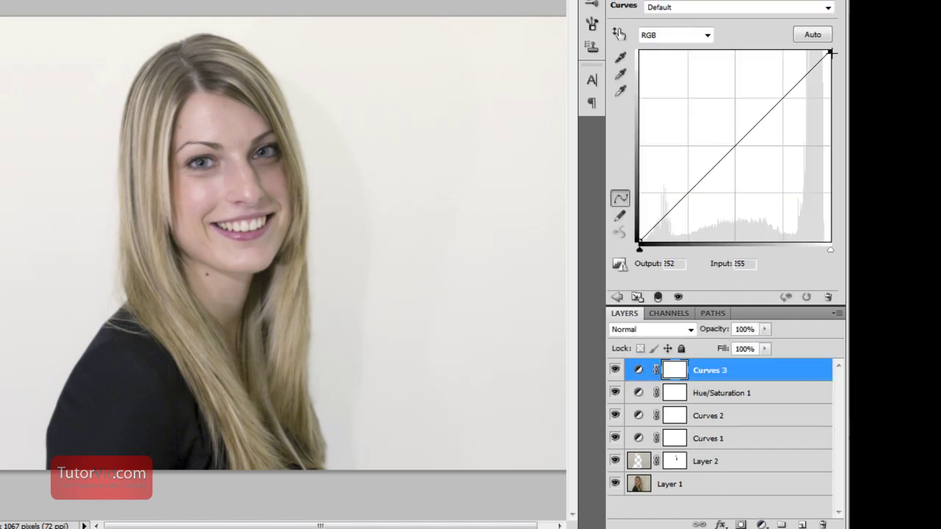
pyautogui.moveTo(830, 52); pyautogui.dragTo(826, 50)
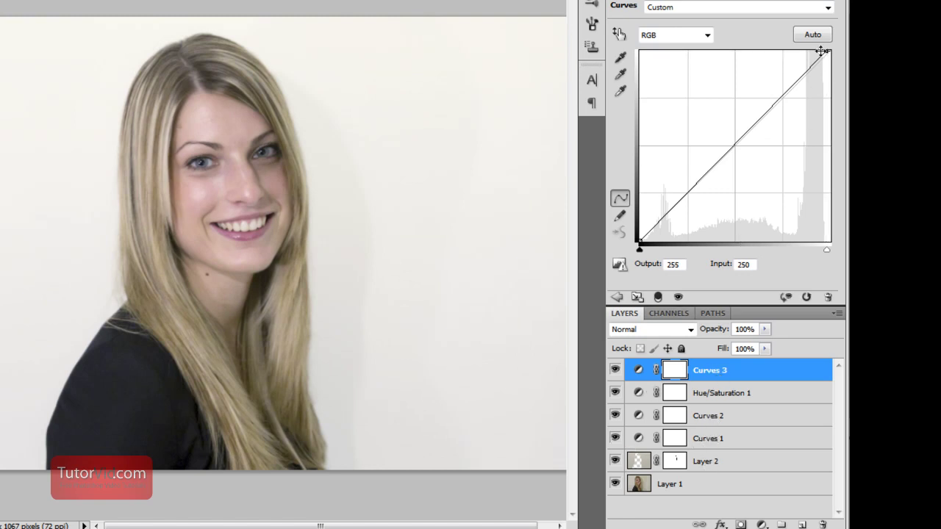
pyautogui.moveTo(825, 52); pyautogui.dragTo(822, 50)
pyautogui.click(764, 105)
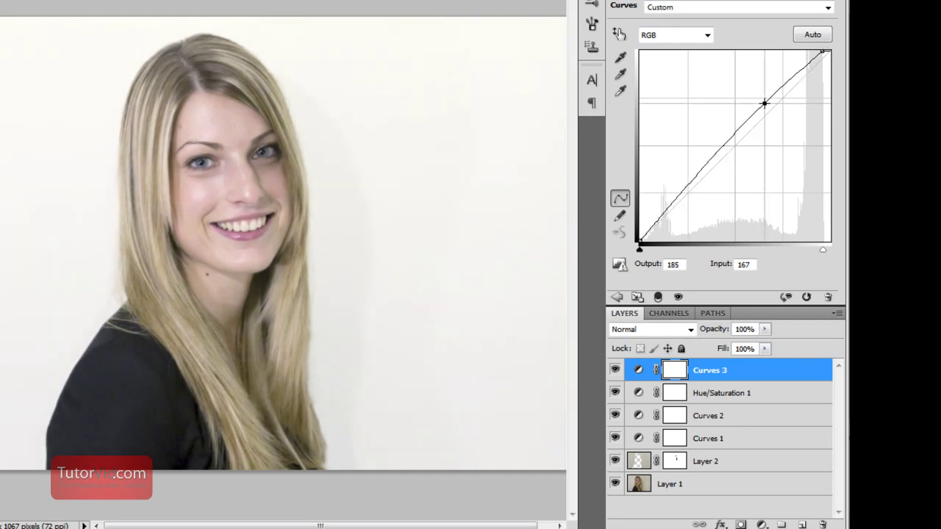
pyautogui.moveTo(763, 105); pyautogui.dragTo(764, 102)
# Step: Move the black point of the Curves 3 curve slightly inward and fine-tune its upper-midtone and shadow points
pyautogui.moveTo(641, 241); pyautogui.dragTo(647, 242)
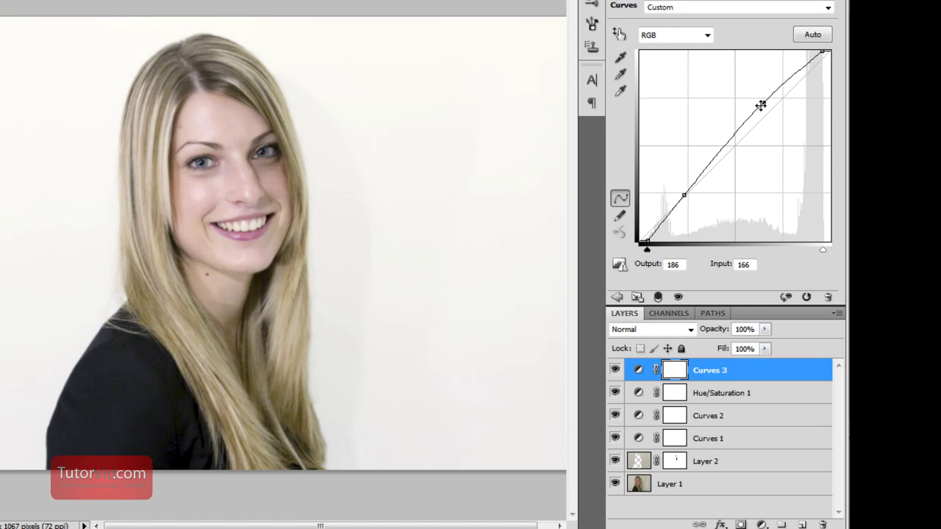
pyautogui.moveTo(762, 103); pyautogui.dragTo(764, 102)
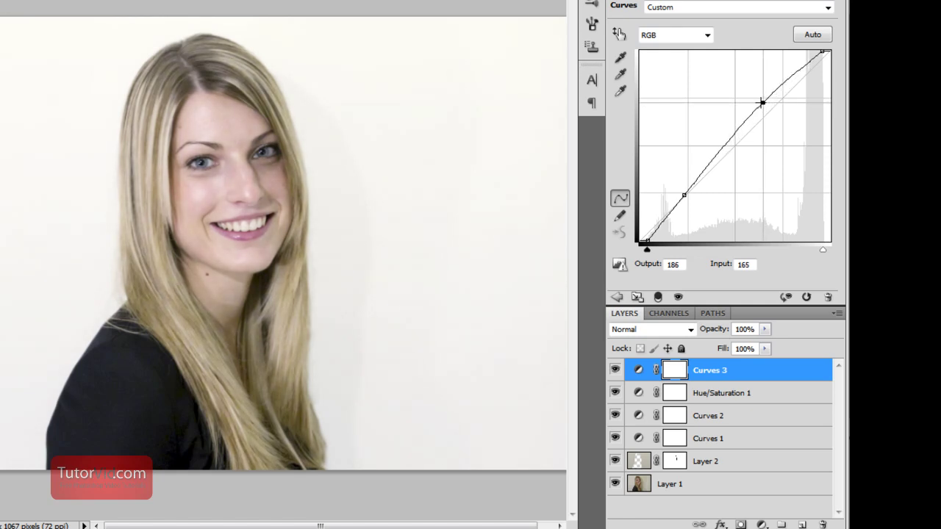
pyautogui.click(682, 195)
pyautogui.click(729, 65)
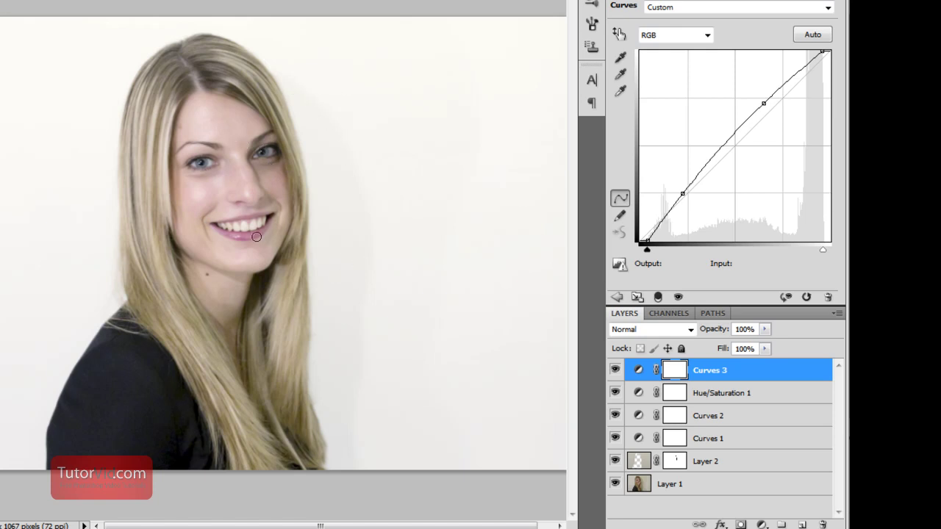
# Step: Duplicate Layer 1 for retouching the face
pyautogui.click(211, 191)
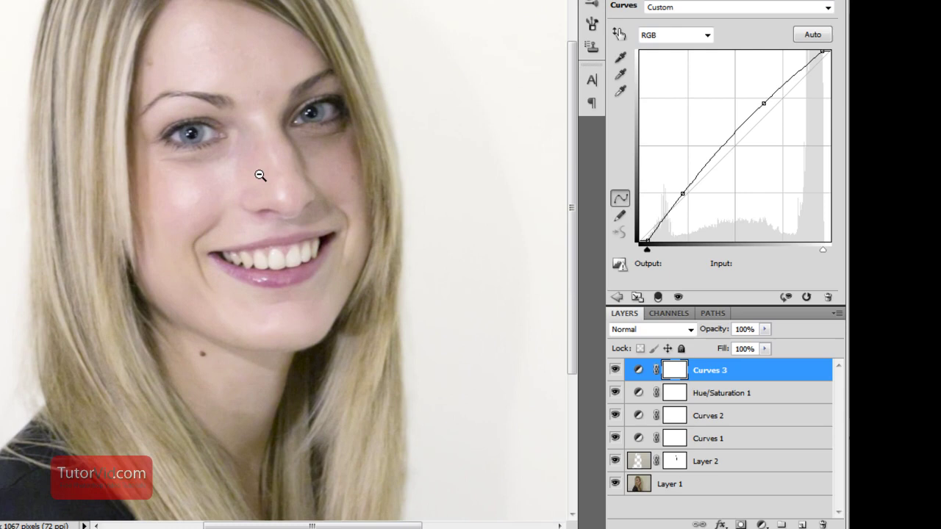
pyautogui.click(283, 205)
pyautogui.click(705, 504)
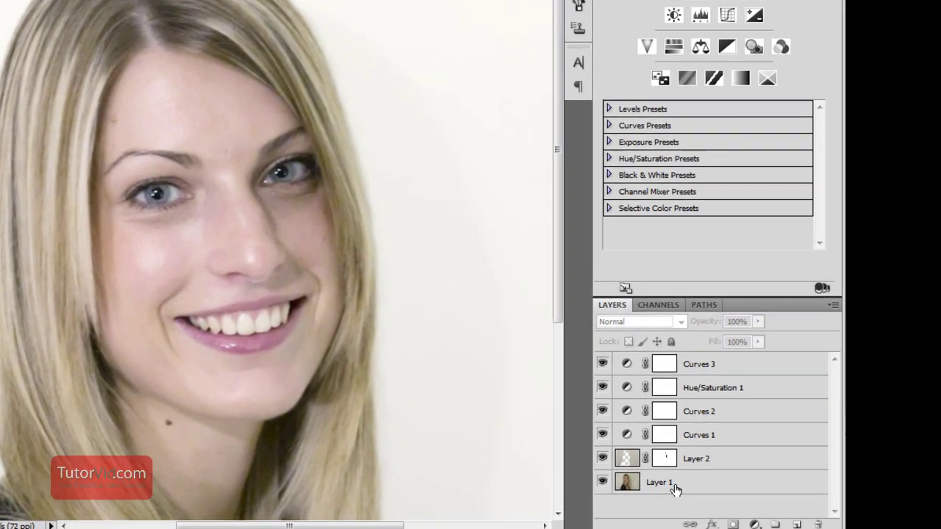
pyautogui.click(668, 494)
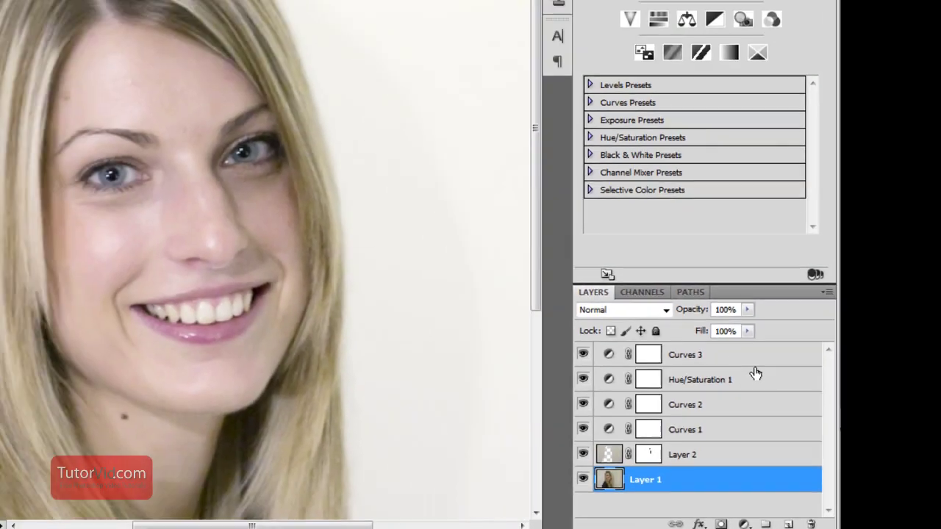
pyautogui.hotkey('ctrl', 'j')
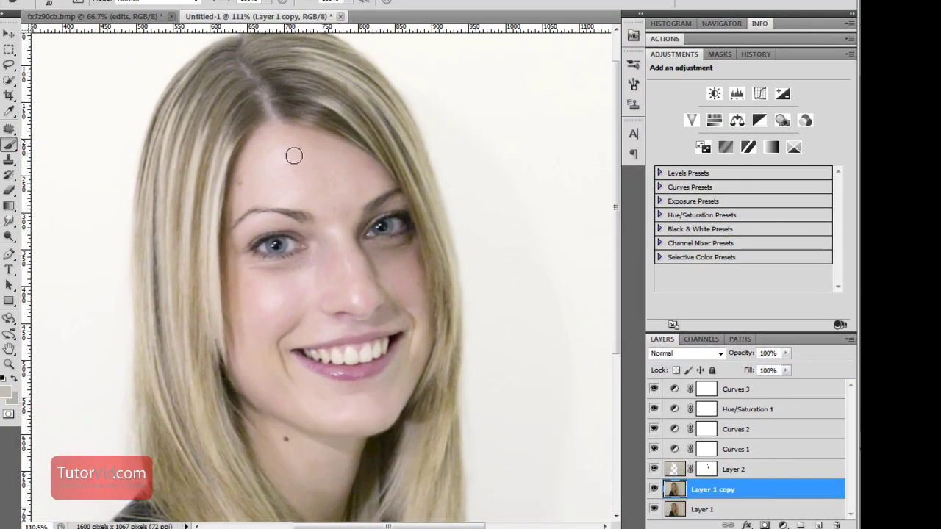
# Step: Set up the Brush tool with a soft round tip of about 80 px and 0% hardness
pyautogui.press('b')
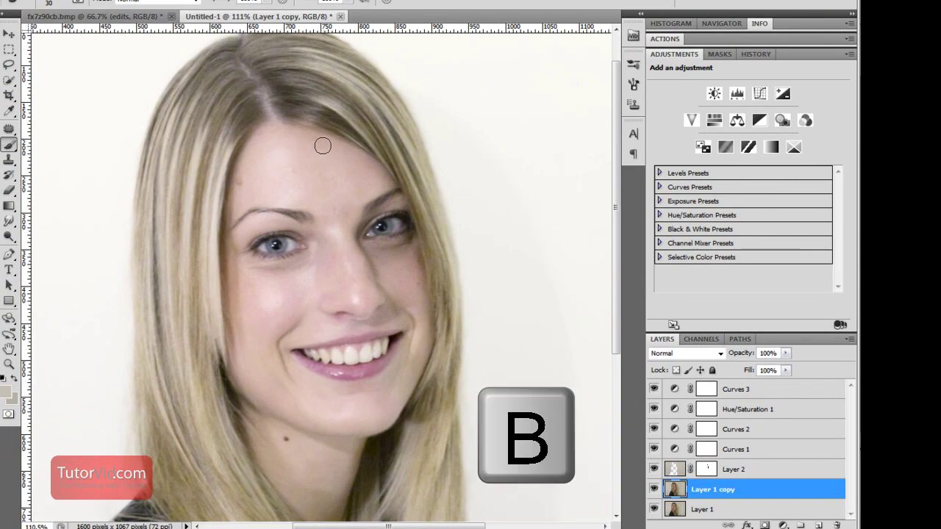
pyautogui.press(']')
pyautogui.press(']')
pyautogui.press(']')
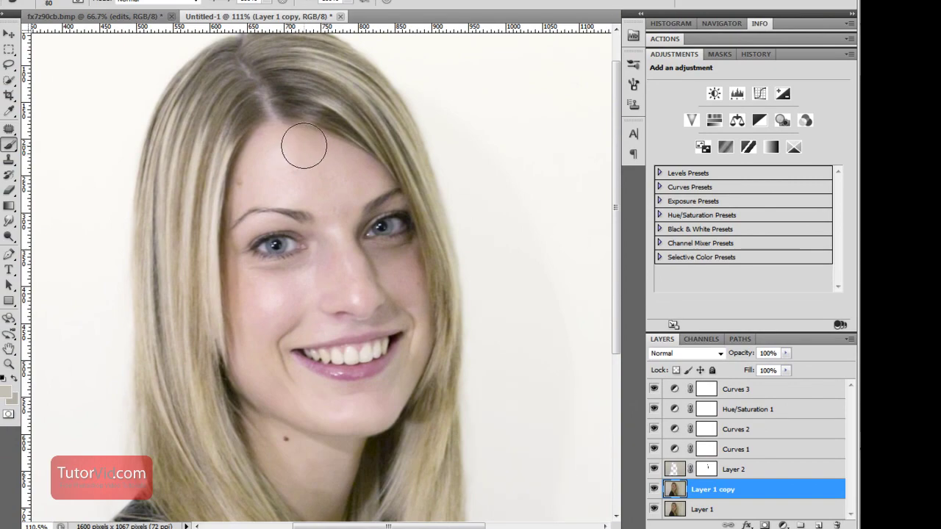
pyautogui.press(']')
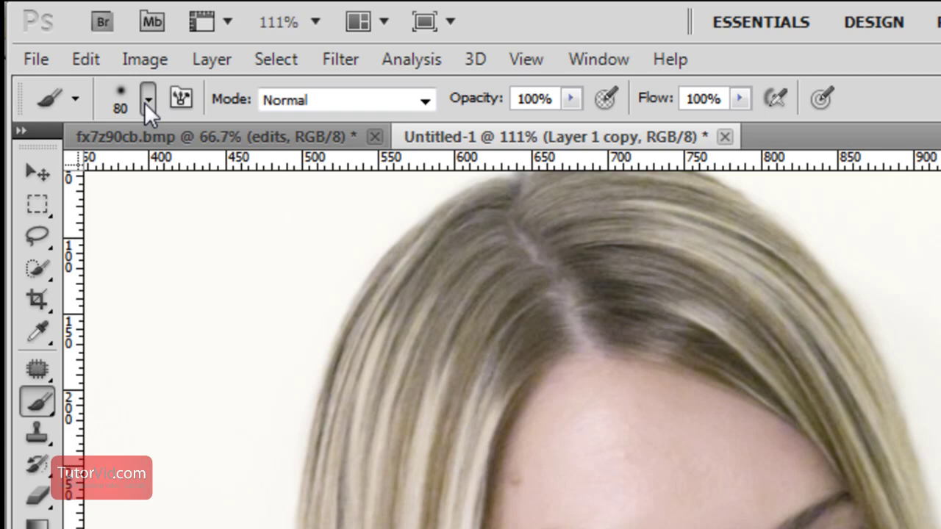
pyautogui.click(59, 1)
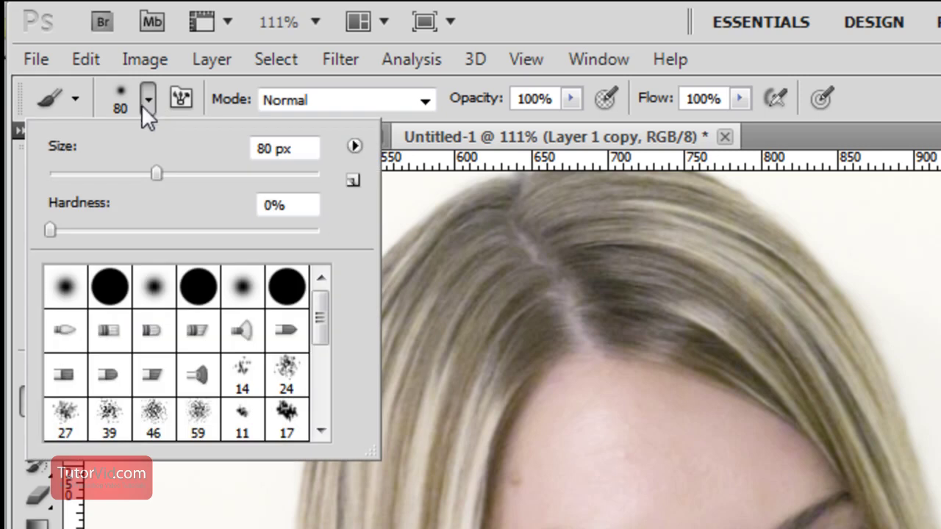
pyautogui.click(50, 230)
pyautogui.moveTo(164, 177); pyautogui.dragTo(150, 177)
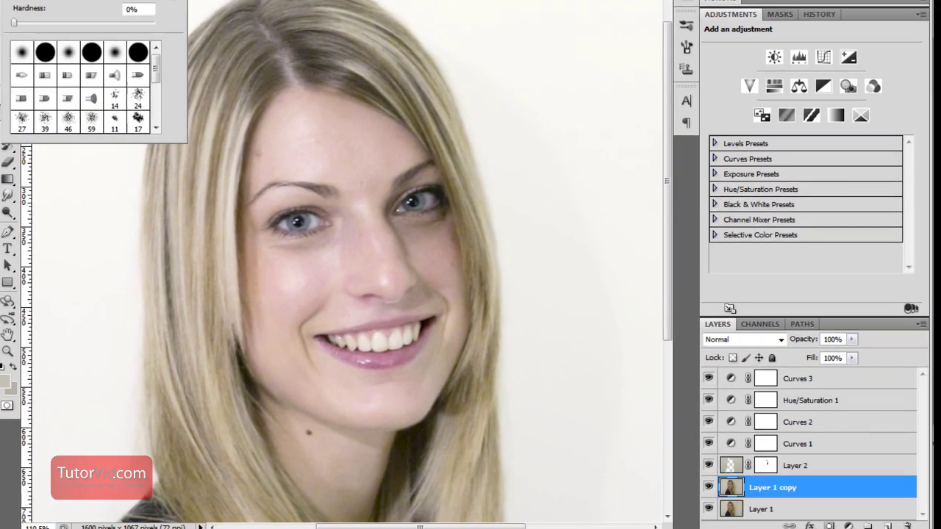
pyautogui.press('Return')
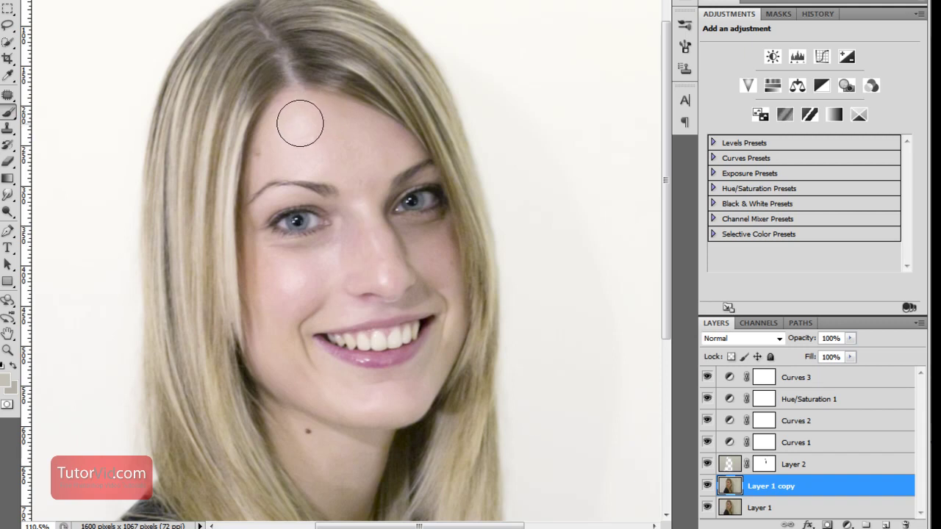
# Step: Sample the skin colour from the forehead and set the brush opacity to 10%
pyautogui.press('alt')
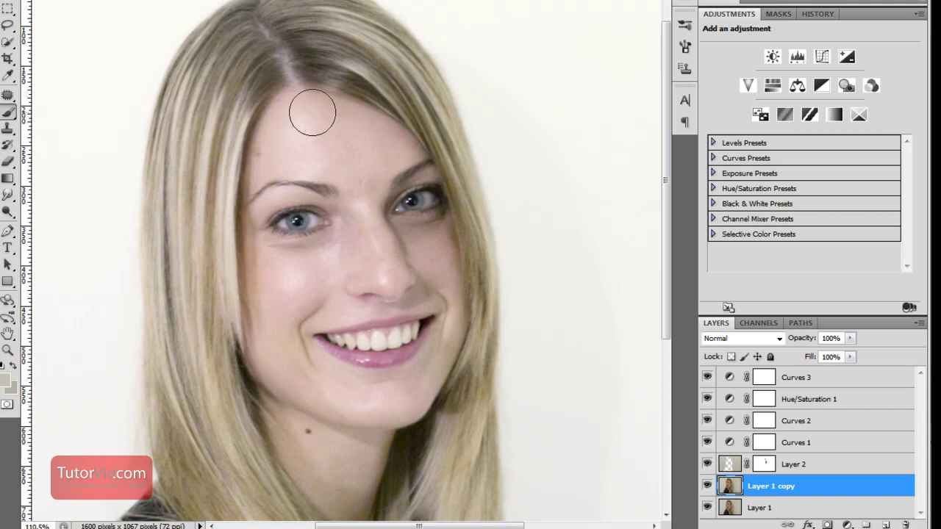
pyautogui.press('alt')
pyautogui.keyDown('alt'); pyautogui.click(315, 119); pyautogui.keyUp('alt')
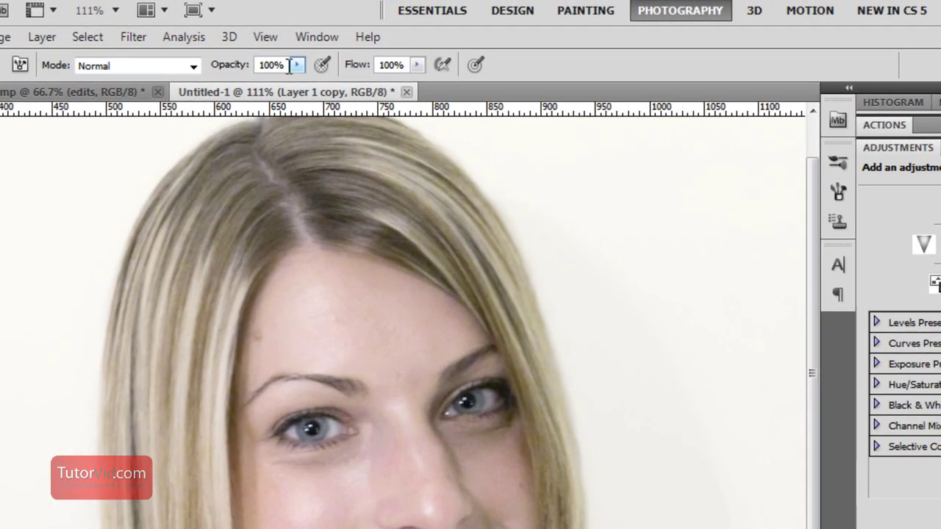
pyautogui.click(312, 33)
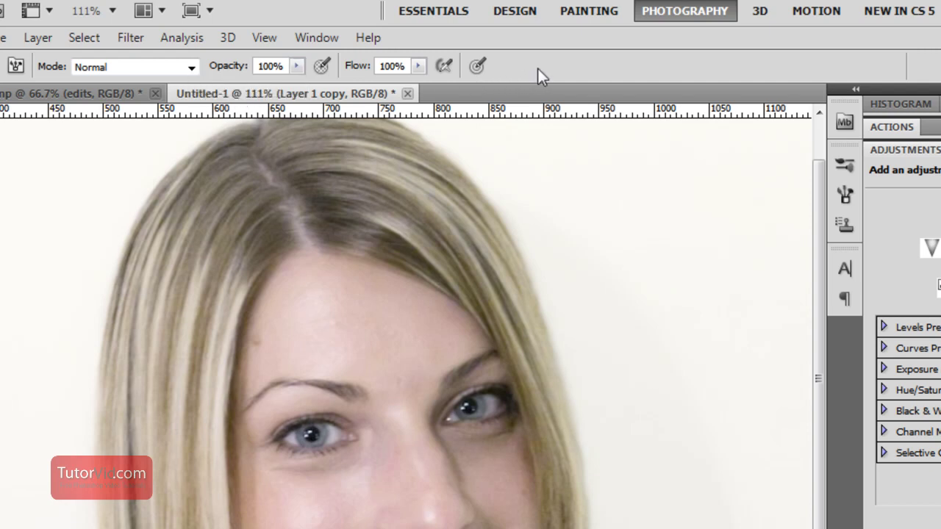
pyautogui.press('1')
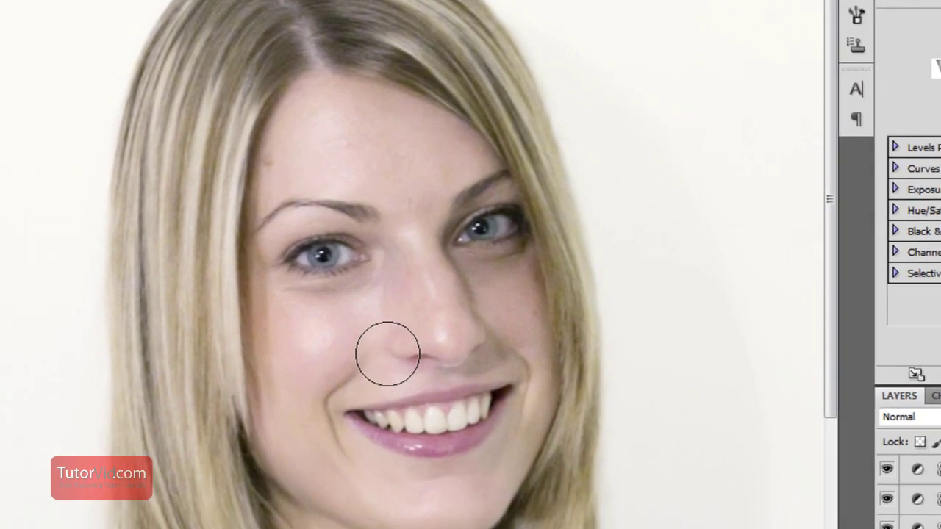
# Step: Paint softly over the shine and uneven tones on the nose and cheeks, resampling nearby skin colours on Layer 1 copy
pyautogui.moveTo(391, 335); pyautogui.dragTo(425, 321)
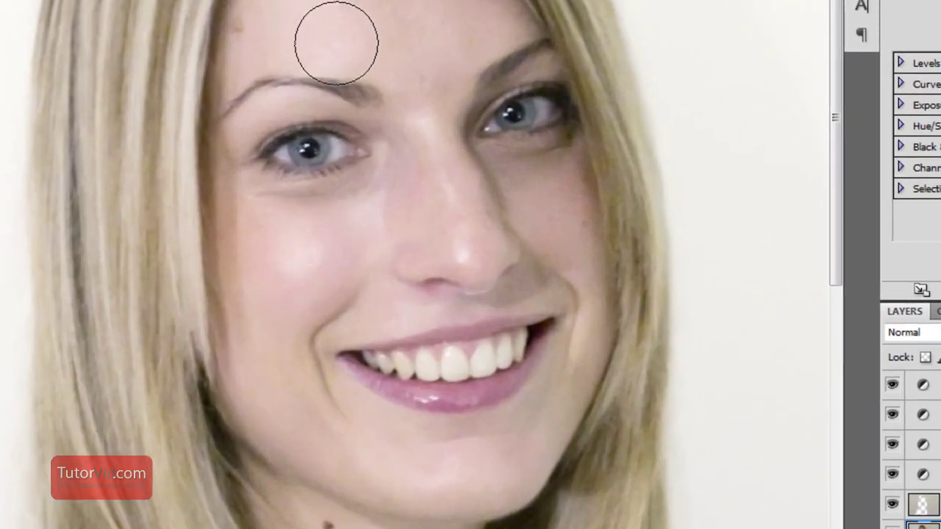
pyautogui.keyDown('alt'); pyautogui.click(336, 232); pyautogui.keyUp('alt')
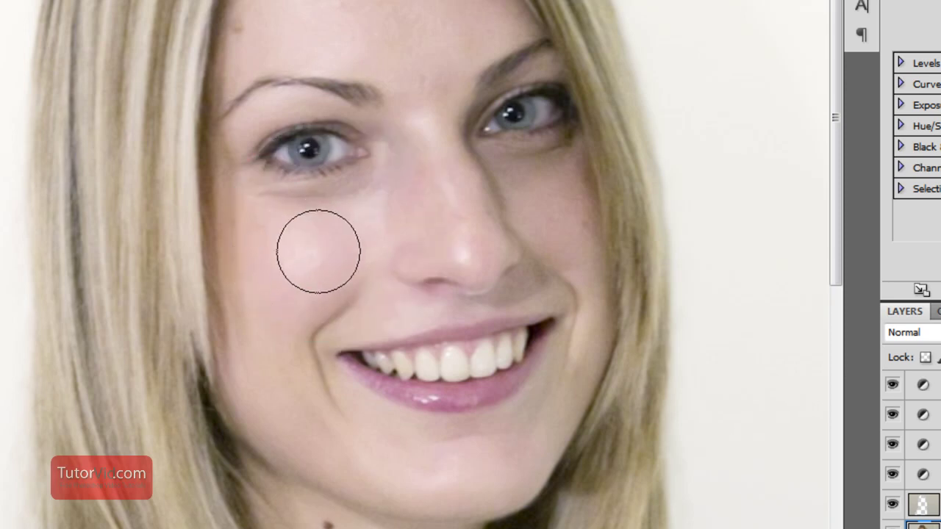
pyautogui.keyDown('alt'); pyautogui.click(401, 202); pyautogui.keyUp('alt')
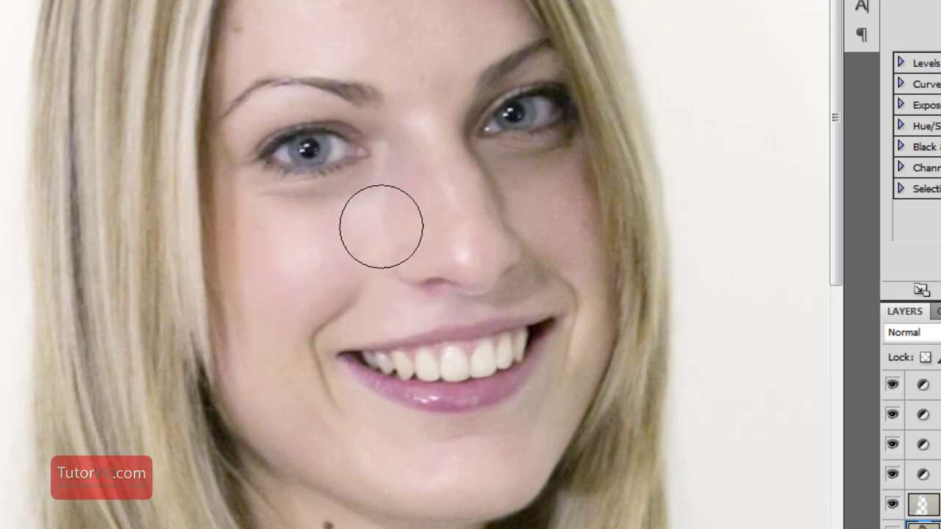
pyautogui.keyDown('alt'); pyautogui.click(421, 213); pyautogui.keyUp('alt')
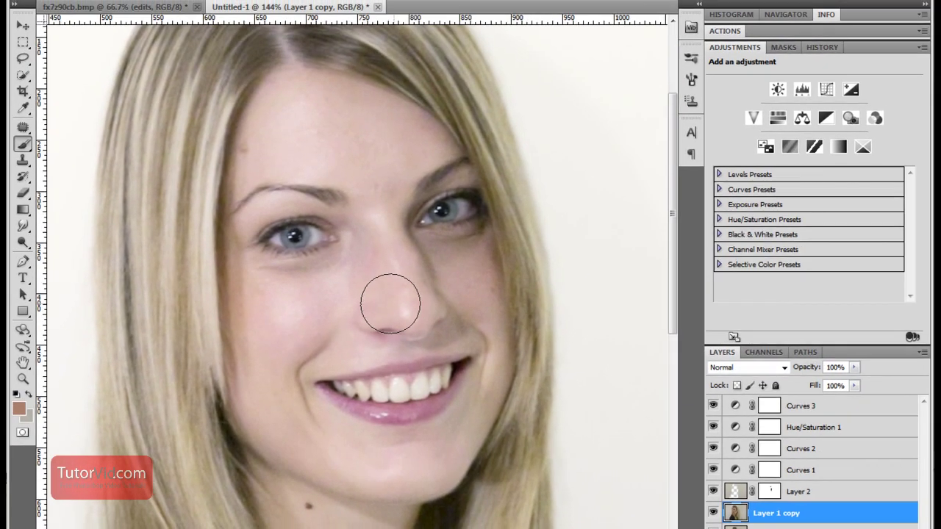
pyautogui.keyDown('alt'); pyautogui.click(367, 265); pyautogui.keyUp('alt')
pyautogui.keyDown('alt'); pyautogui.click(352, 272); pyautogui.keyUp('alt')
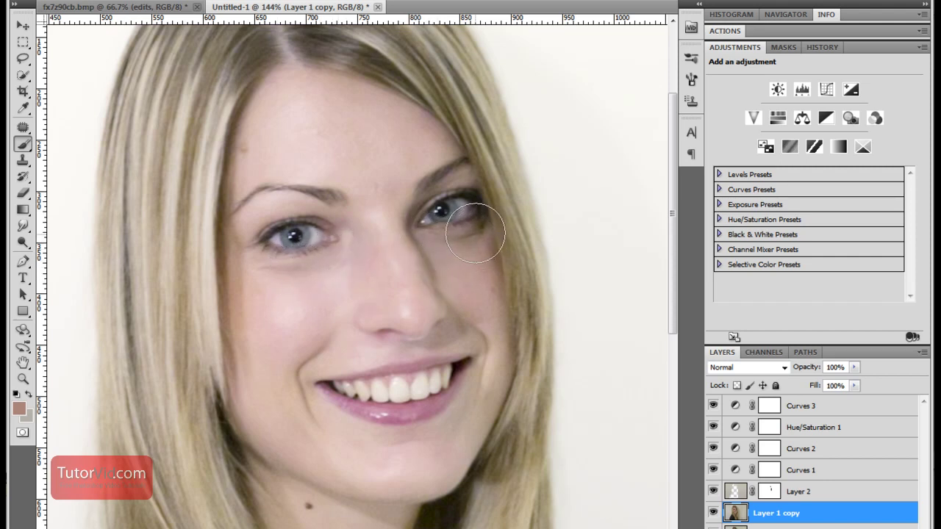
pyautogui.keyDown('alt'); pyautogui.click(466, 273); pyautogui.keyUp('alt')
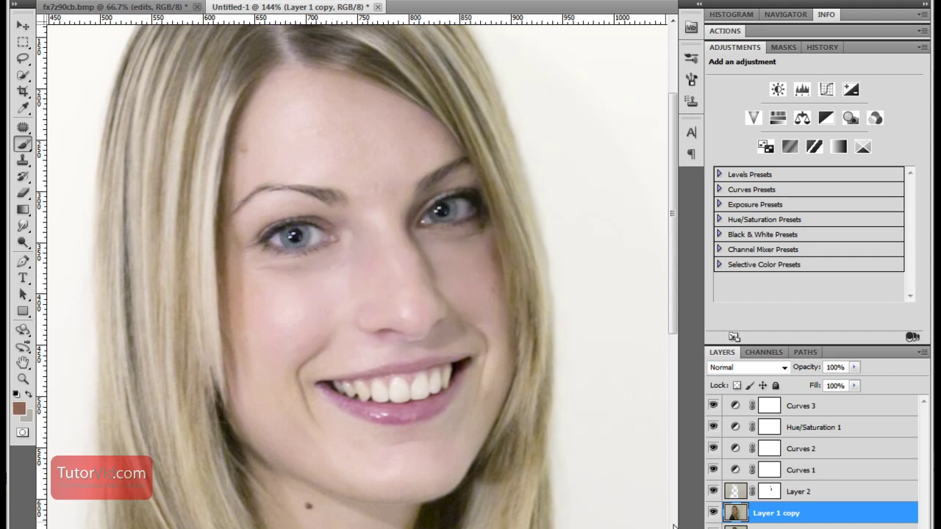
# Step: Toggle the visibility of Layer 1 copy to compare the face before and after the skin retouching
pyautogui.click(713, 515)
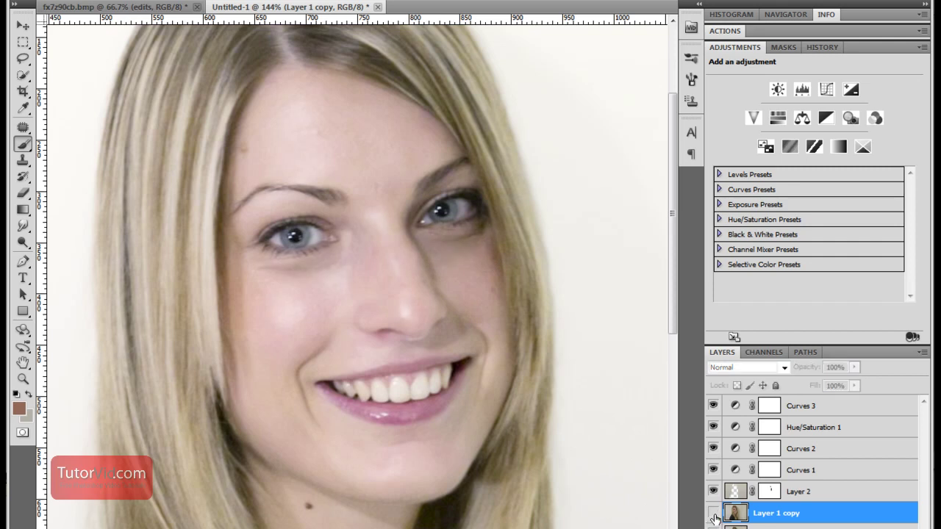
pyautogui.click(713, 513)
pyautogui.click(712, 513)
pyautogui.click(713, 512)
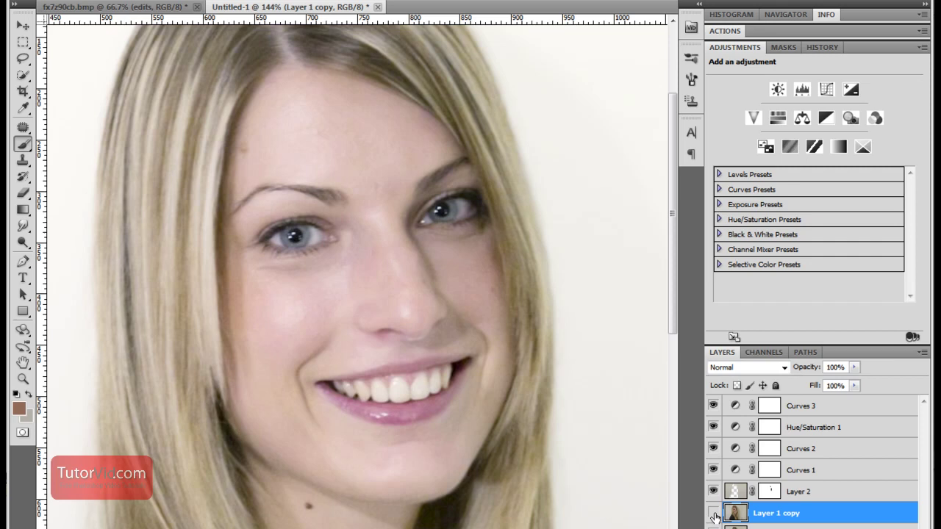
pyautogui.click(713, 513)
pyautogui.click(713, 513)
# Step: Add a Curves layer above Curves 3 with its black point at input 26, output 0, and shrink the brush to 15 px
pyautogui.keyDown('alt'); pyautogui.click(364, 162); pyautogui.keyUp('alt')
pyautogui.click(828, 409)
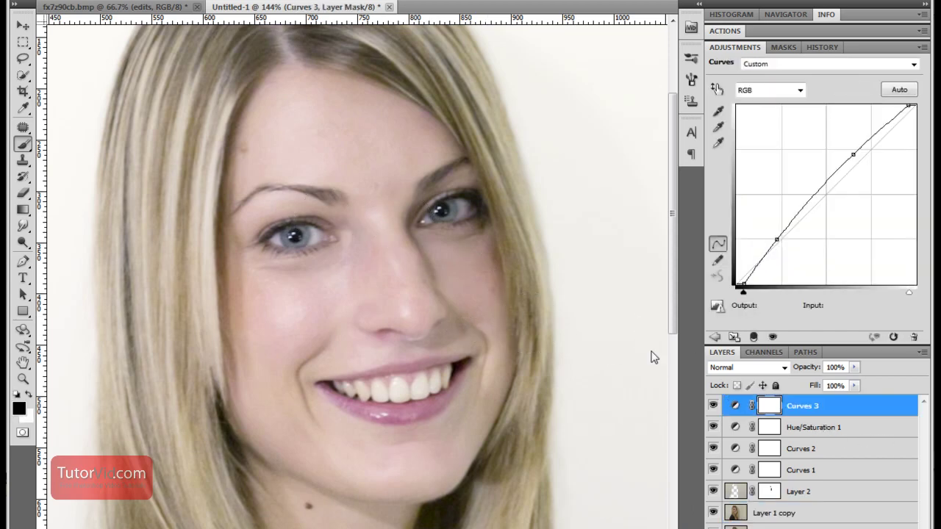
pyautogui.moveTo(371, 233)
pyautogui.mouseDown()
pyautogui.moveTo(405, 224)
pyautogui.moveTo(426, 238)
pyautogui.mouseUp()
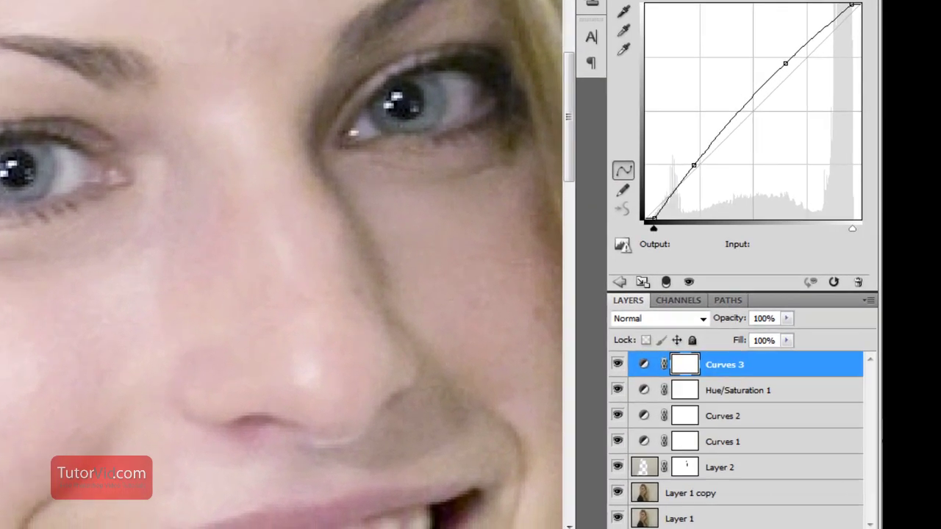
pyautogui.click(691, 522)
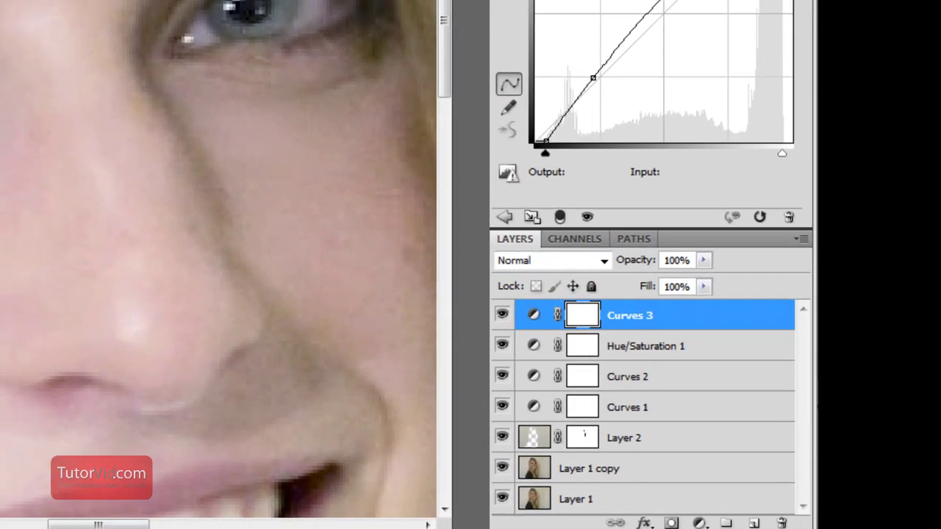
pyautogui.click(790, 403)
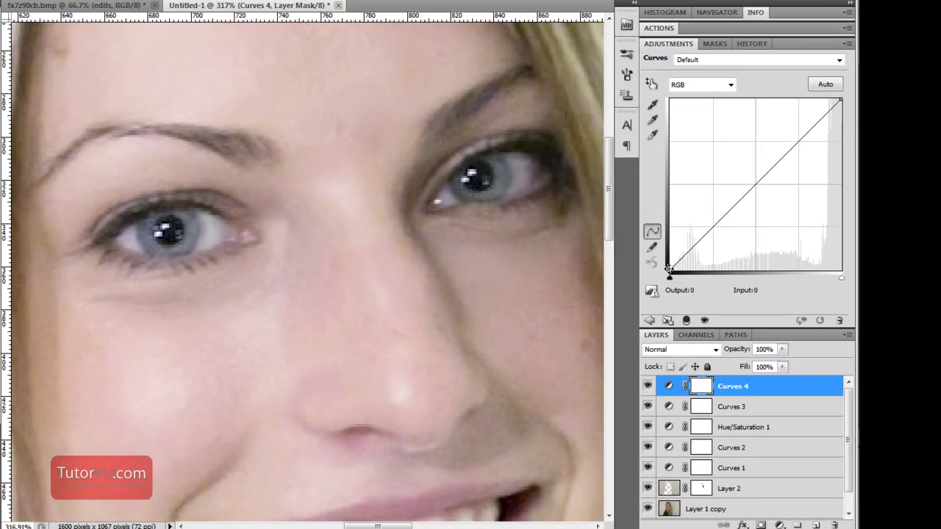
pyautogui.moveTo(669, 269); pyautogui.dragTo(682, 279)
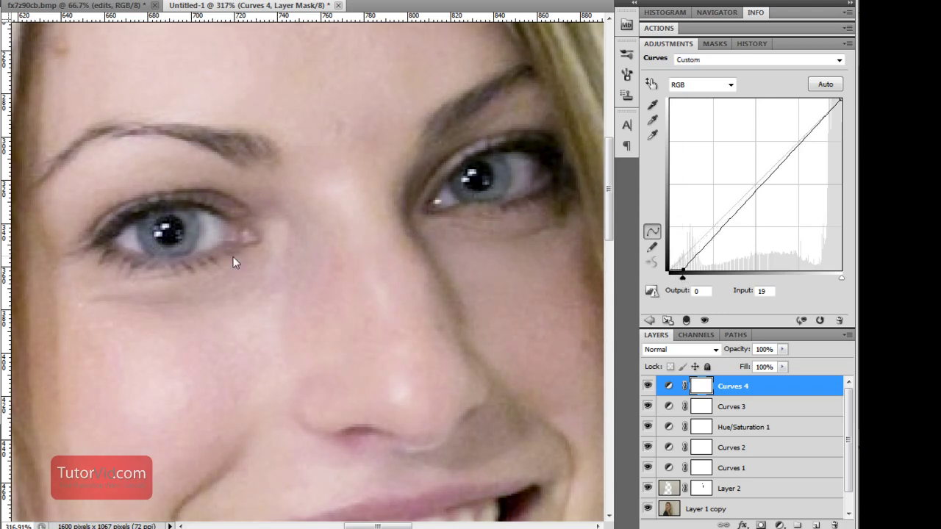
pyautogui.press('[')
pyautogui.press('[')
pyautogui.press('[')
pyautogui.press('[')
pyautogui.moveTo(682, 276); pyautogui.dragTo(687, 277)
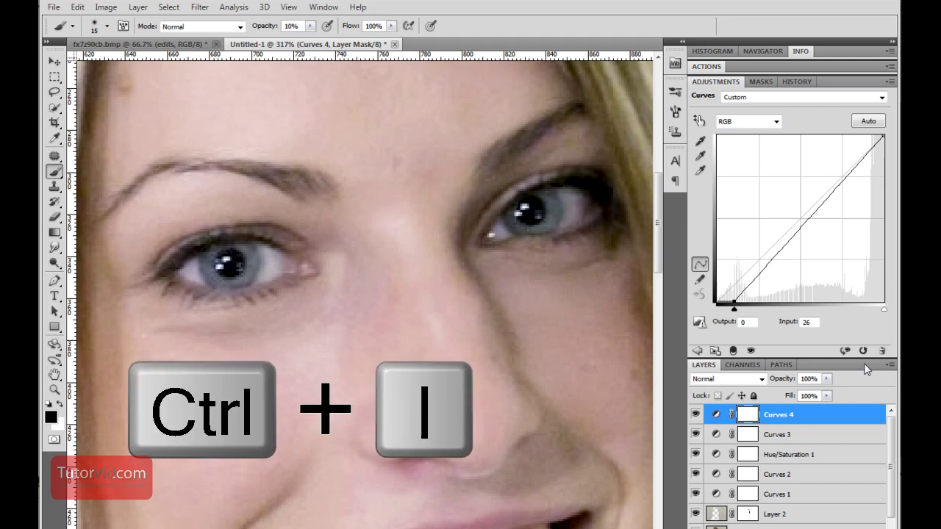
# Step: Invert the Curves 4 mask to black and paint both eyes in with white at 100% brush opacity
pyautogui.hotkey('ctrl', 'i')
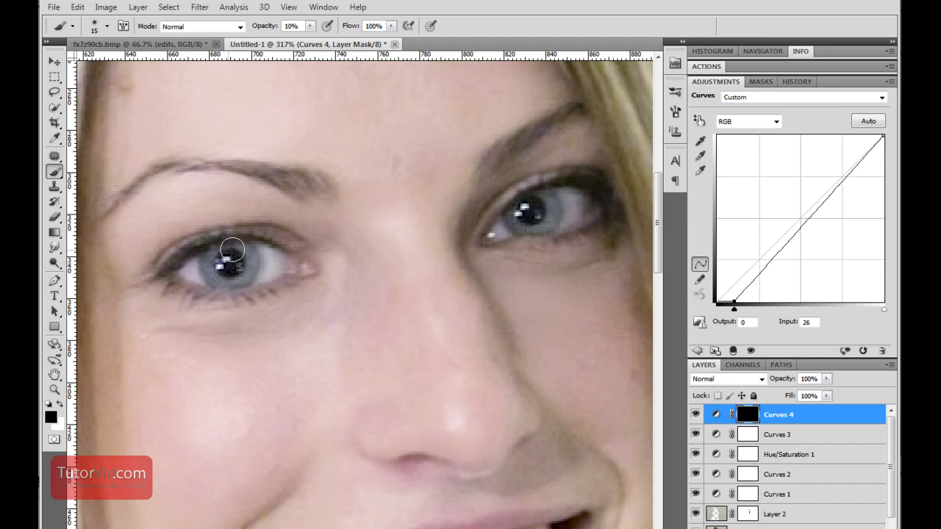
pyautogui.press('x')
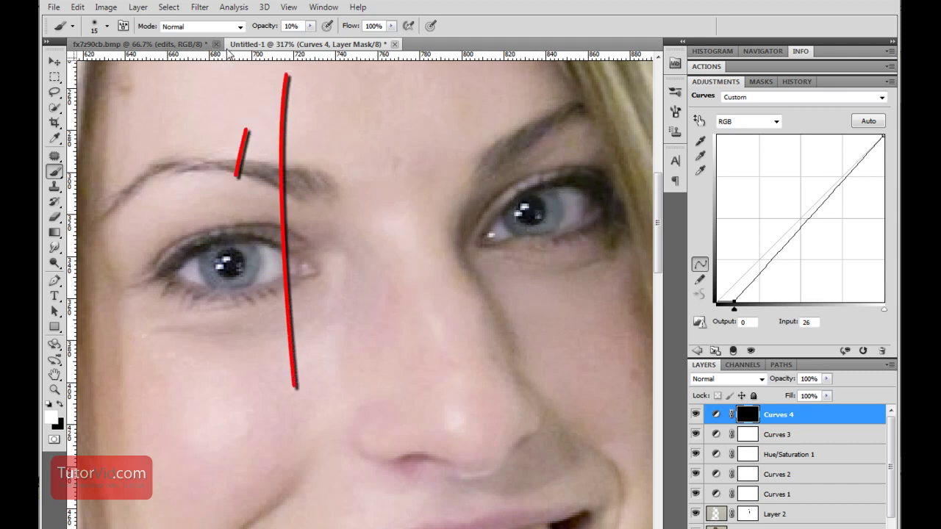
pyautogui.click(311, 28)
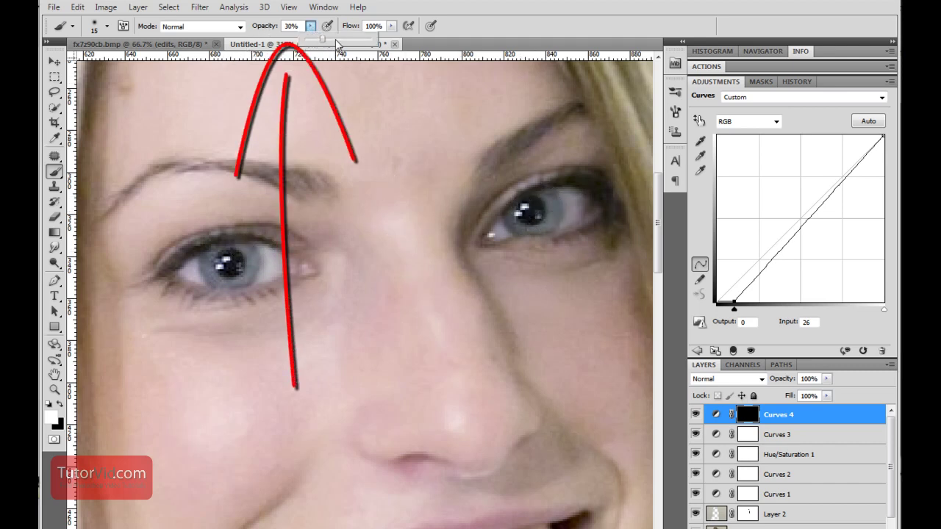
pyautogui.moveTo(336, 40); pyautogui.dragTo(393, 43)
pyautogui.moveTo(243, 259)
pyautogui.mouseDown()
pyautogui.moveTo(218, 276)
pyautogui.moveTo(211, 266)
pyautogui.moveTo(228, 277)
pyautogui.moveTo(231, 251)
pyautogui.moveTo(259, 235)
pyautogui.moveTo(181, 257)
pyautogui.moveTo(194, 278)
pyautogui.moveTo(240, 271)
pyautogui.moveTo(187, 255)
pyautogui.moveTo(179, 277)
pyautogui.mouseUp()
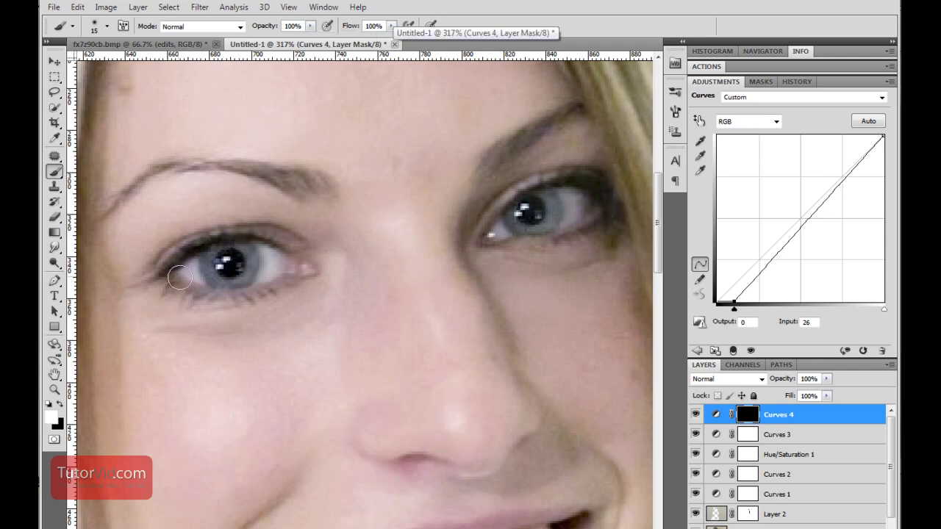
pyautogui.moveTo(528, 211)
pyautogui.mouseDown()
pyautogui.moveTo(536, 216)
pyautogui.moveTo(526, 232)
pyautogui.moveTo(534, 192)
pyautogui.moveTo(616, 178)
pyautogui.moveTo(583, 182)
pyautogui.moveTo(603, 184)
pyautogui.moveTo(582, 231)
pyautogui.moveTo(545, 247)
pyautogui.mouseUp()
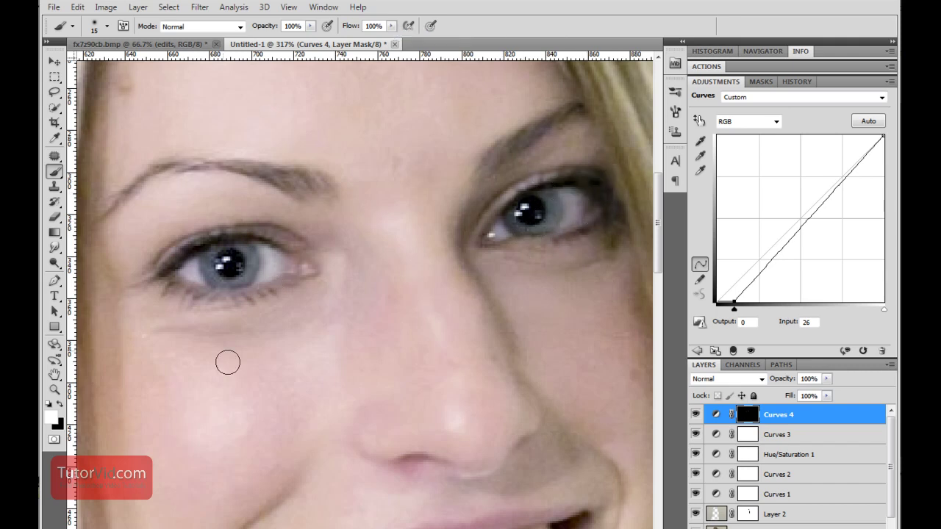
# Step: Crop the image to a full-height square of 1067 x 1067 pixels around the woman
pyautogui.hotkey('ctrl', '0')
pyautogui.press('c')
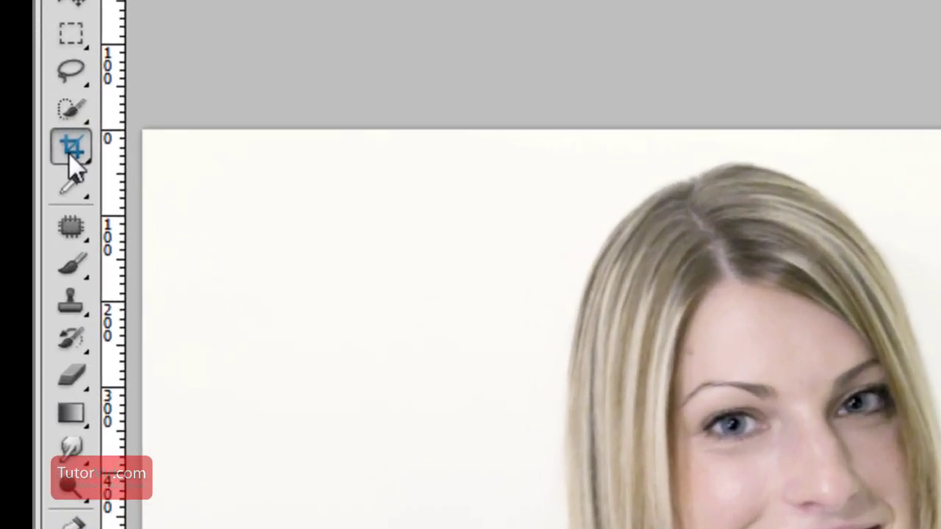
pyautogui.press('c')
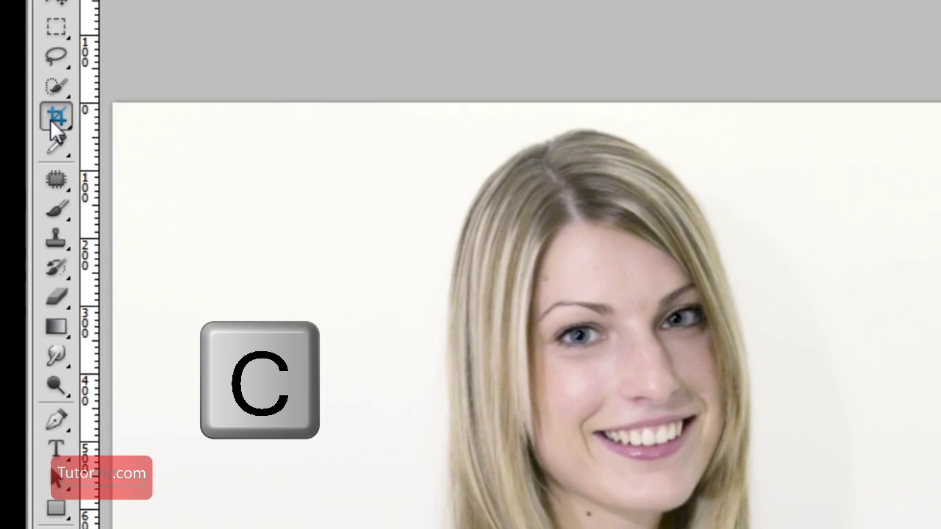
pyautogui.moveTo(130, 58); pyautogui.dragTo(534, 467)
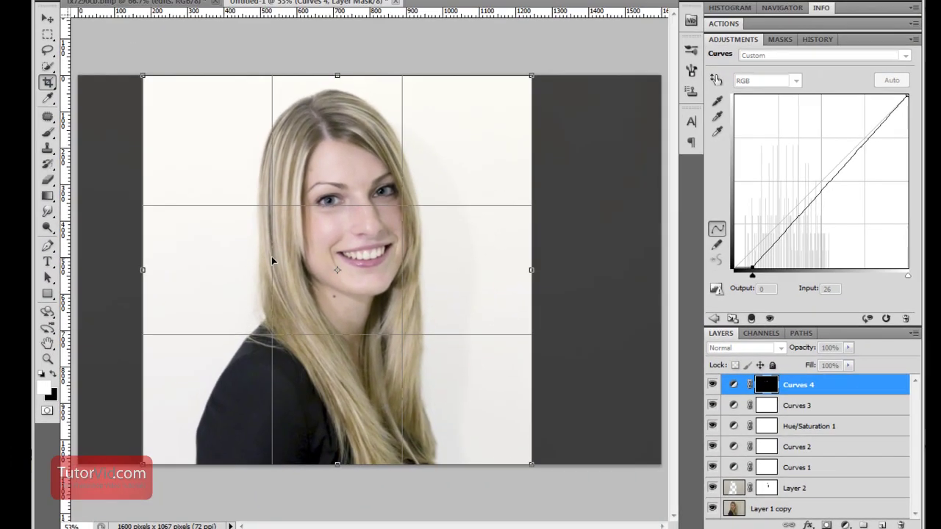
pyautogui.moveTo(312, 256); pyautogui.dragTo(332, 257)
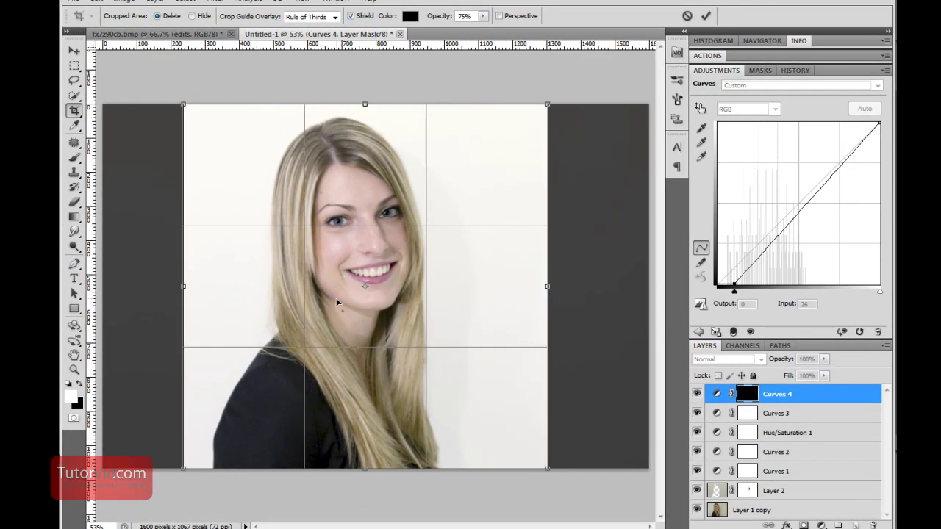
pyautogui.click(705, 15)
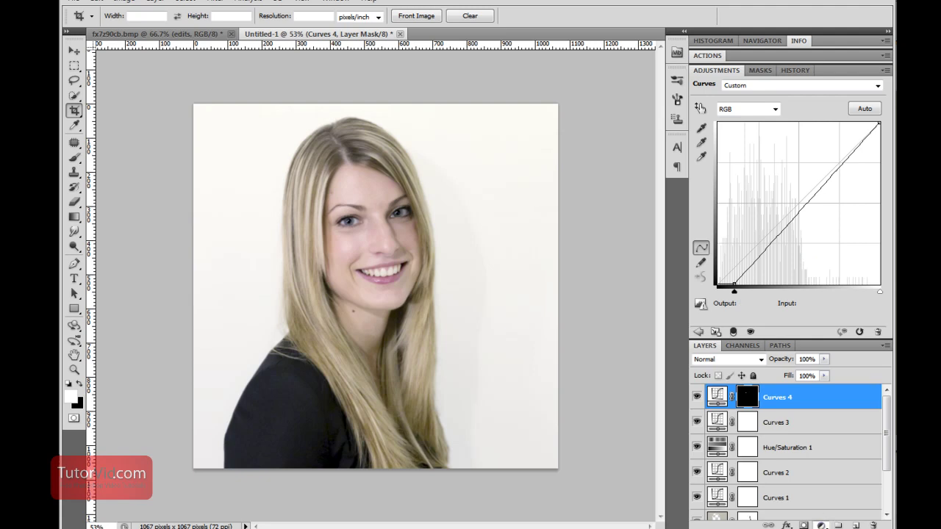
# Step: Add a Curves layer above Curves 4 with a contrast S-curve through input 63, output 48 and input 197, output 207
pyautogui.click(777, 363)
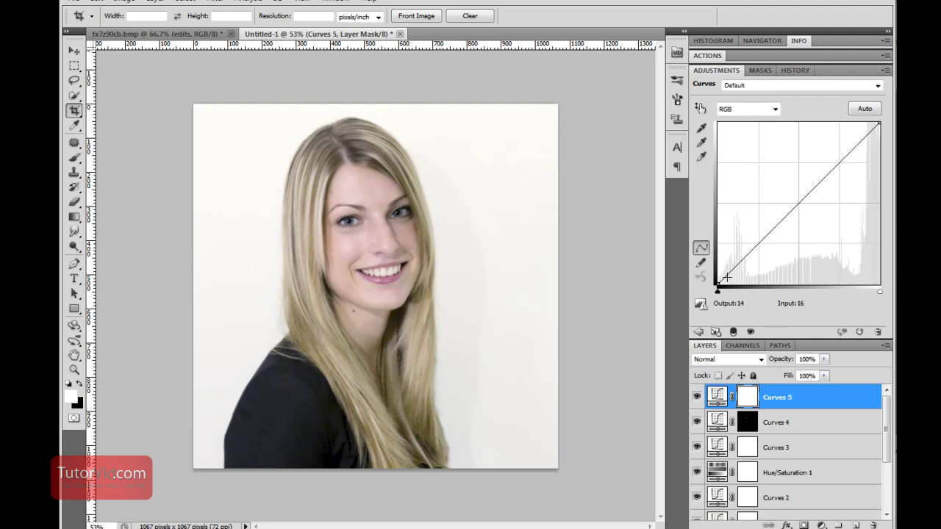
pyautogui.moveTo(751, 252); pyautogui.dragTo(759, 257)
pyautogui.moveTo(848, 166); pyautogui.dragTo(843, 153)
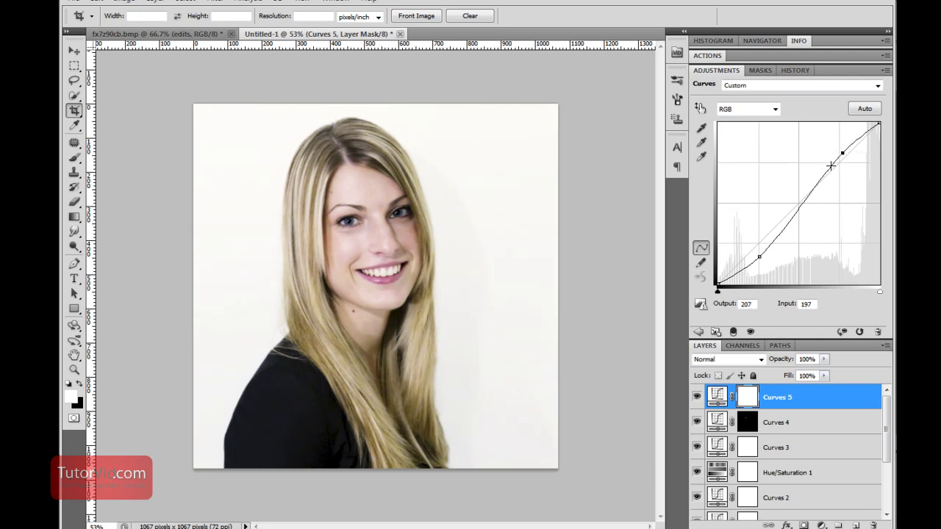
pyautogui.click(759, 257)
pyautogui.moveTo(759, 256); pyautogui.dragTo(756, 255)
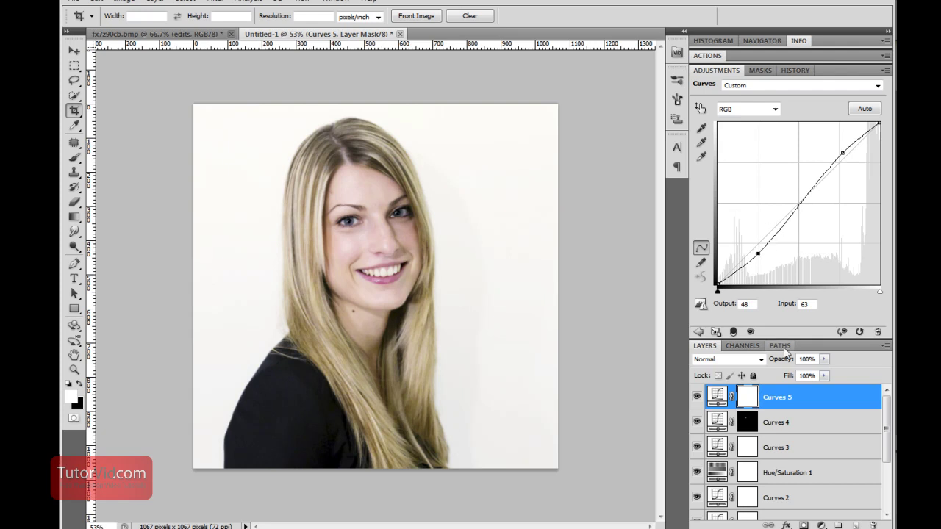
# Step: Invert the Curves 5 mask to black and paint the contrast onto the hair with a white 200 px brush
pyautogui.hotkey('ctrl', 'i')
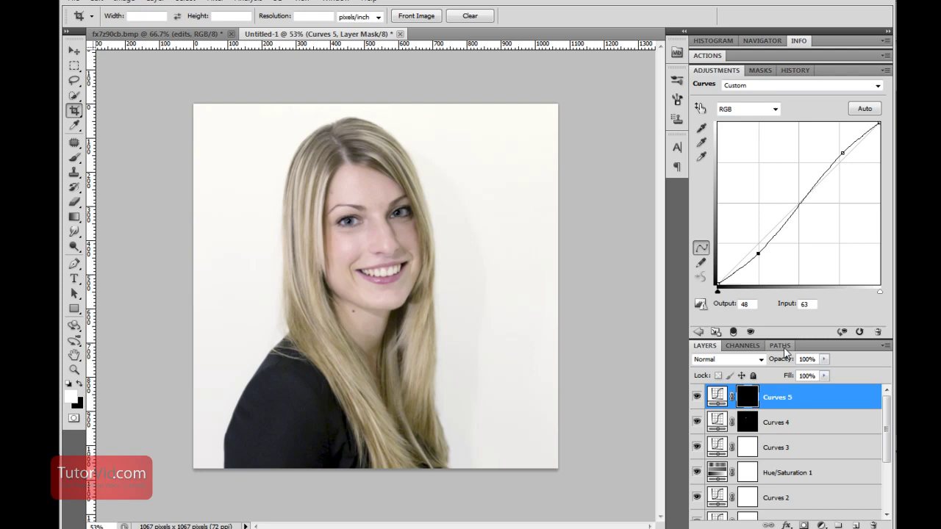
pyautogui.press('b')
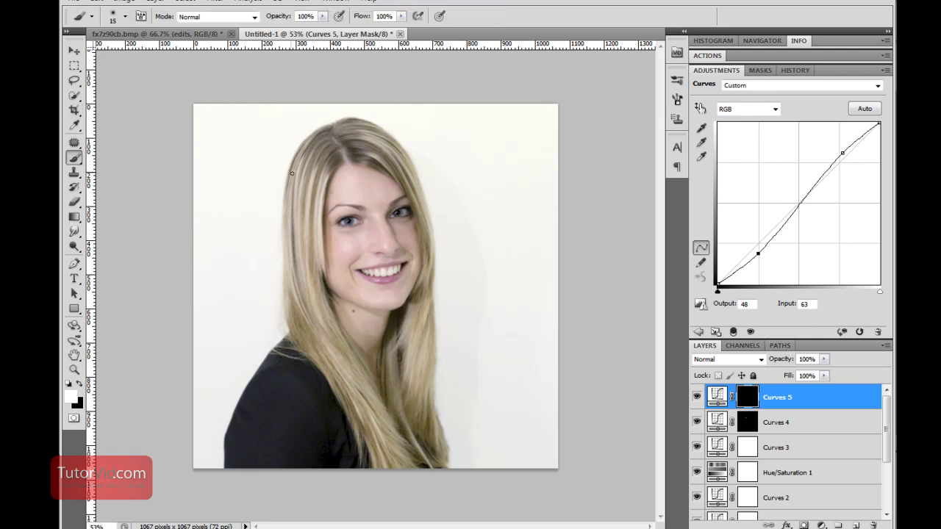
pyautogui.press(']')
pyautogui.press(']')
pyautogui.press(']')
pyautogui.press(']')
pyautogui.press(']')
pyautogui.press(']')
pyautogui.press(']')
pyautogui.press(']')
pyautogui.press(']')
pyautogui.press(']')
pyautogui.press(']')
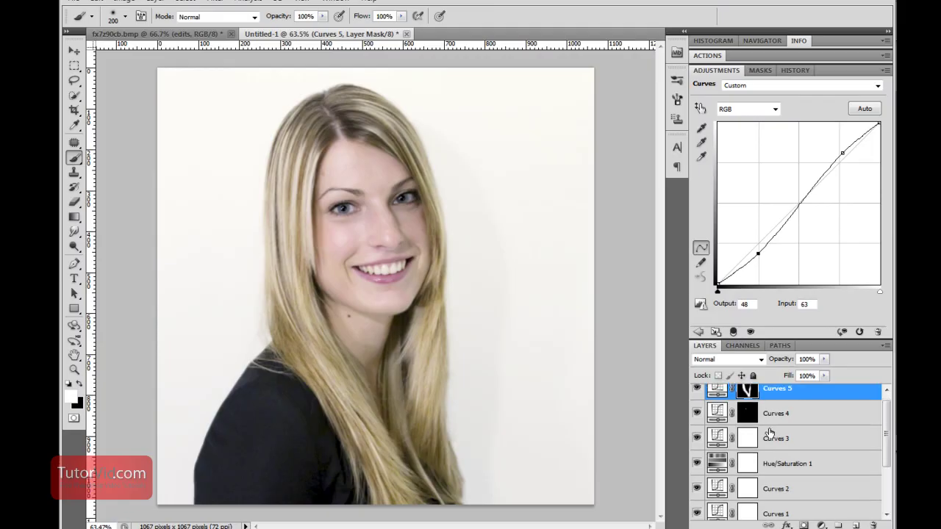
# Step: Try merging all visible layers into one, and undo the merge to keep the separate layers
pyautogui.scroll(-3, 889, 452)
pyautogui.scroll(-2, 894, 456)
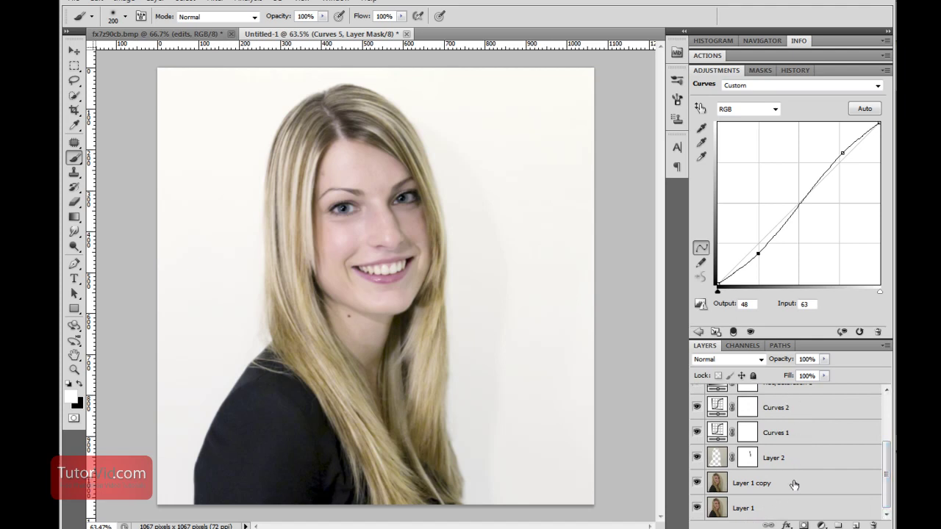
pyautogui.hotkey('ctrl', 'shift', 'e')
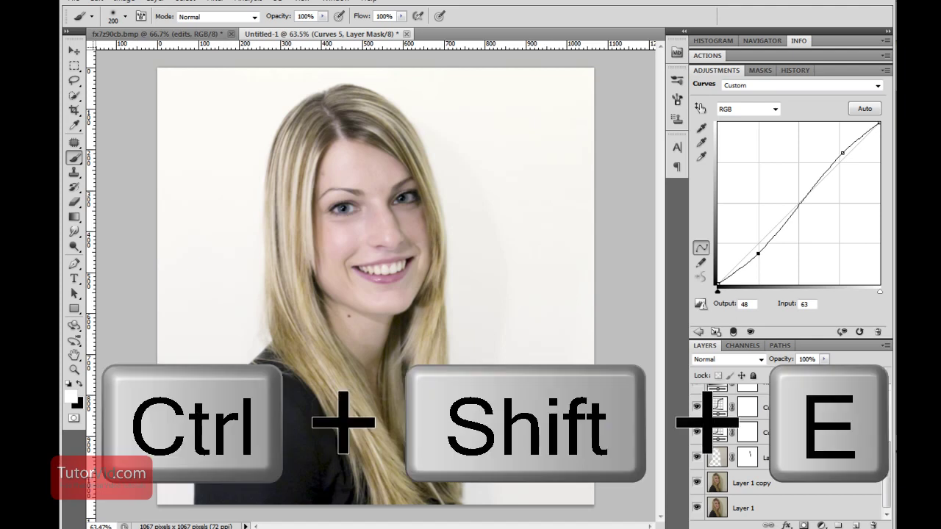
pyautogui.hotkey('ctrl', 'z')
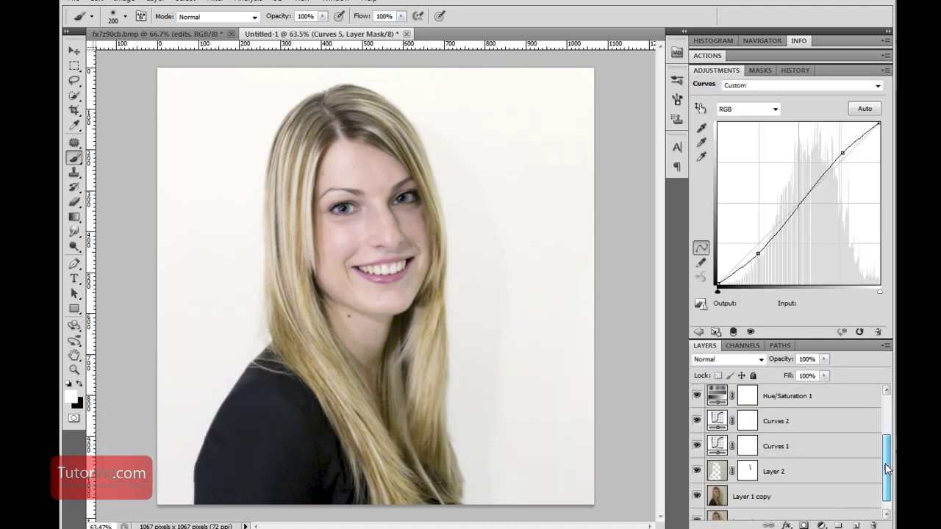
pyautogui.moveTo(886, 472); pyautogui.dragTo(887, 470)
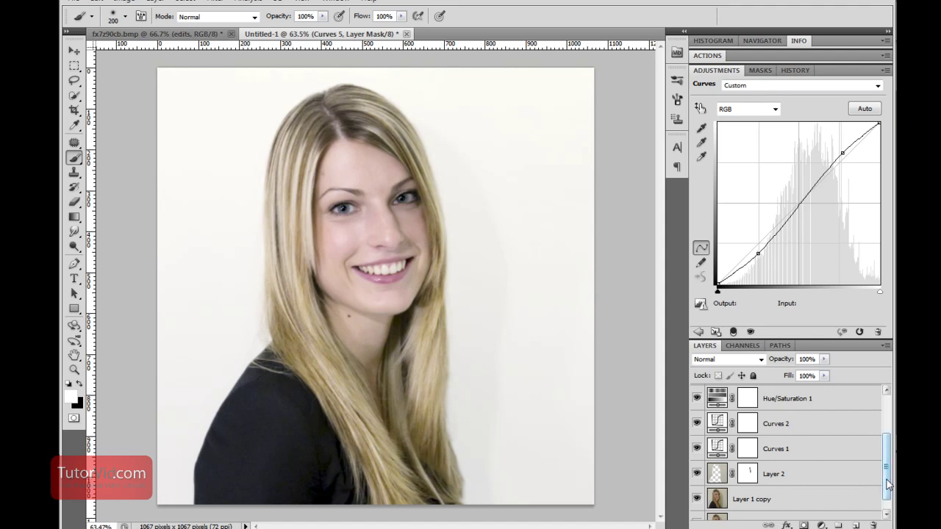
pyautogui.scroll(2, 879, 485)
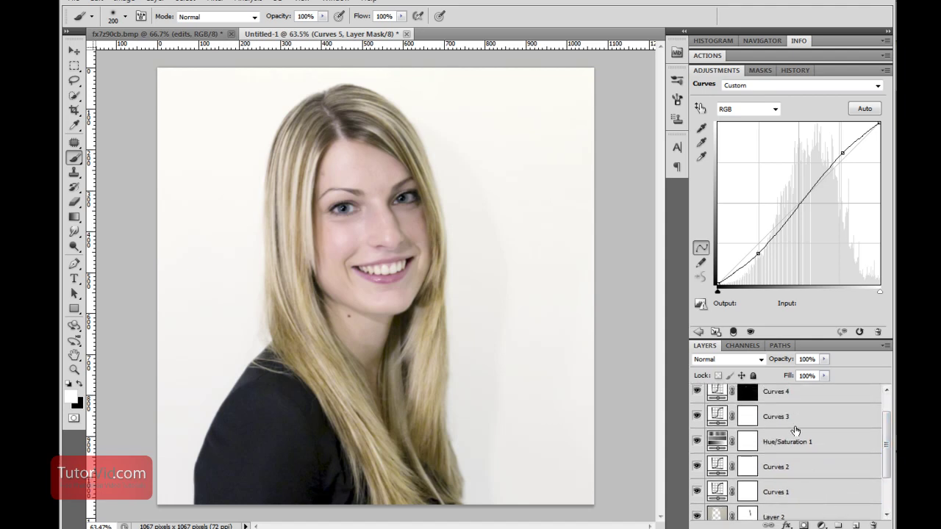